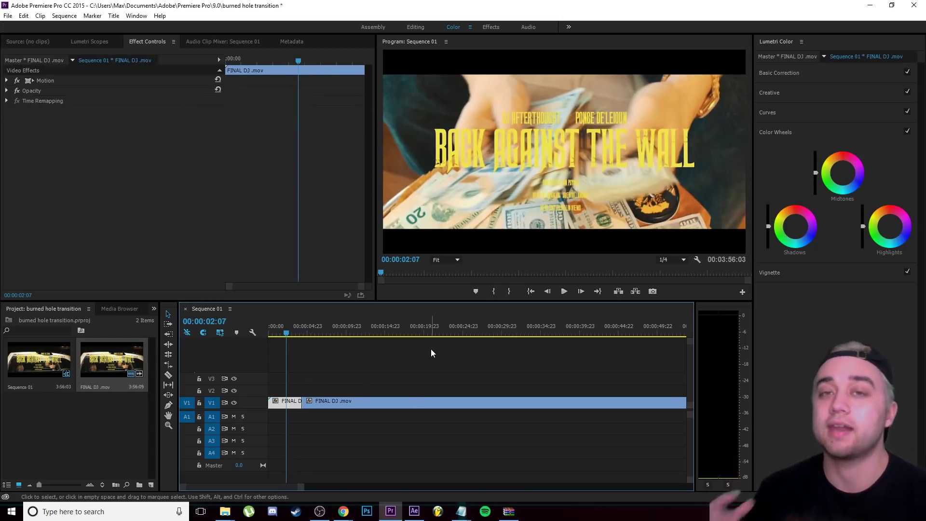
Split the FINAL DJ .mov clip at 00:00:02:07 and at 00:00:09:19 in the timeline
key("ctrl+k")
left_click_drag(285, 332, 346, 357)
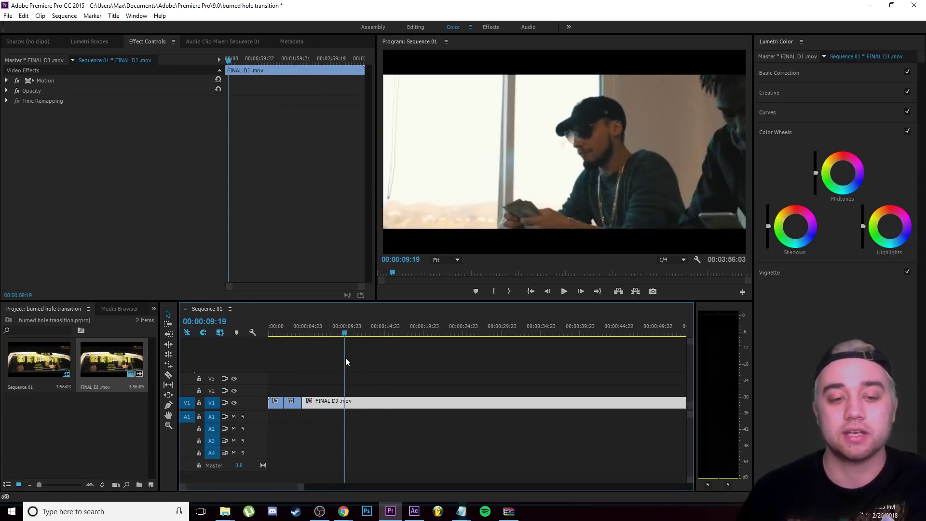
key("ctrl+k")
Nest the clips between the 00:00:02:07 and 00:00:09:19 cuts into one sequence
right_click(325, 406)
left_click(388, 324)
left_click(444, 265)
Replace the nested sequence with an After Effects composition and switch to After Effects
right_click(318, 407)
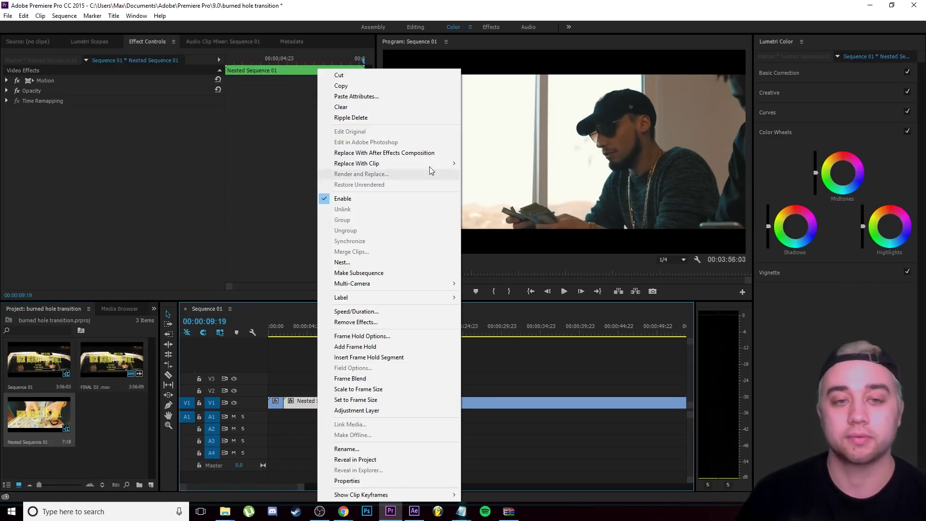
left_click(411, 152)
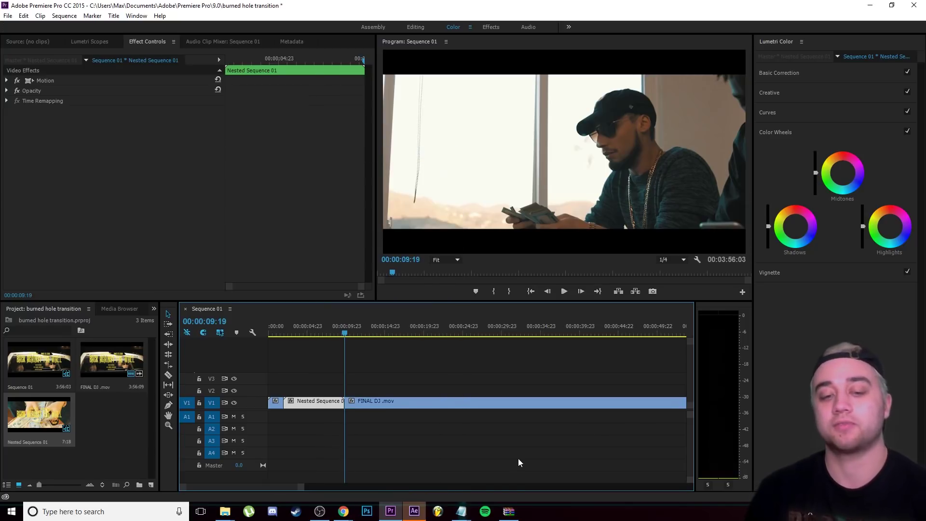
left_click(414, 513)
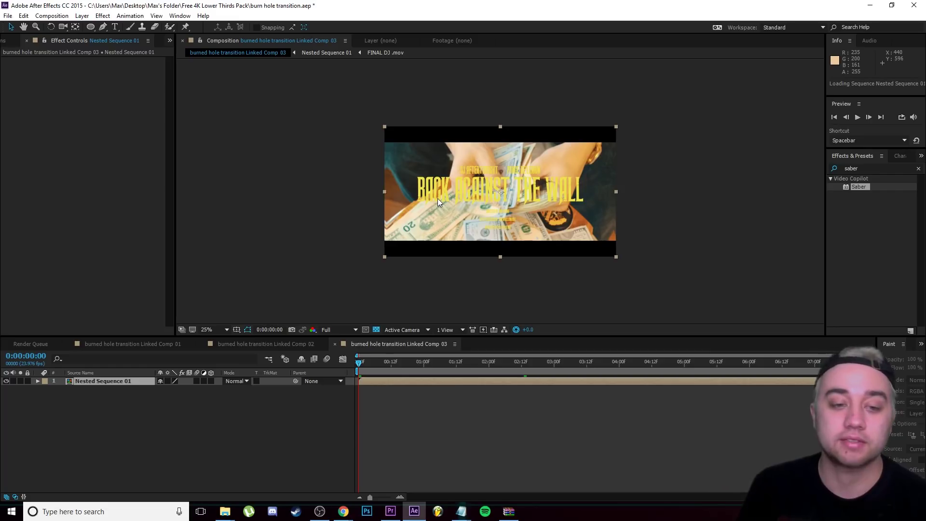
Split the Nested Sequence 01 layer at 0:00:02:12
left_click_drag(362, 363, 524, 369)
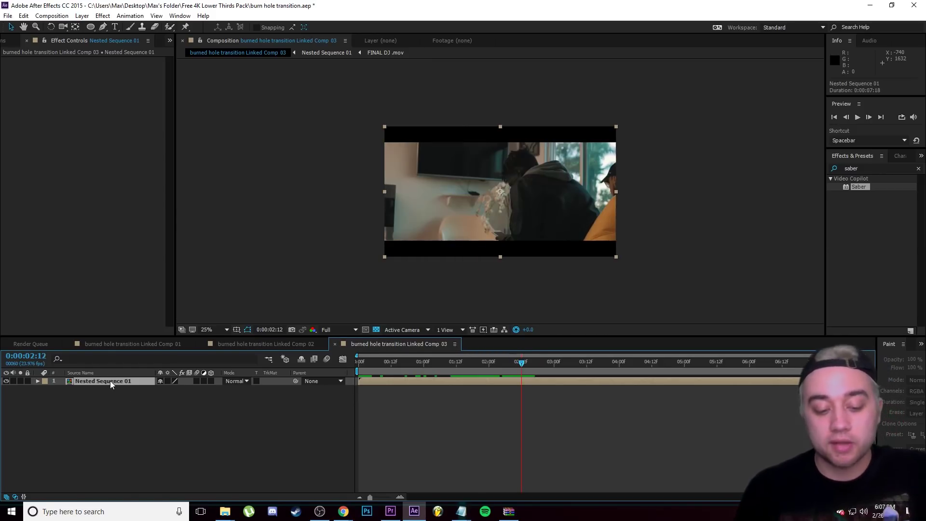
key("ctrl+d")
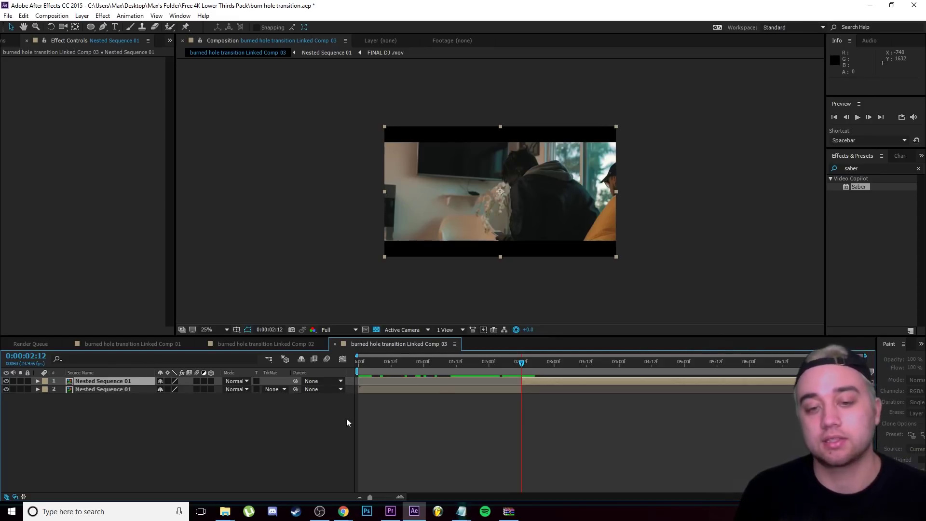
Rename the layer covering the footage before the split as part 1
left_click(118, 391)
right_click(120, 390)
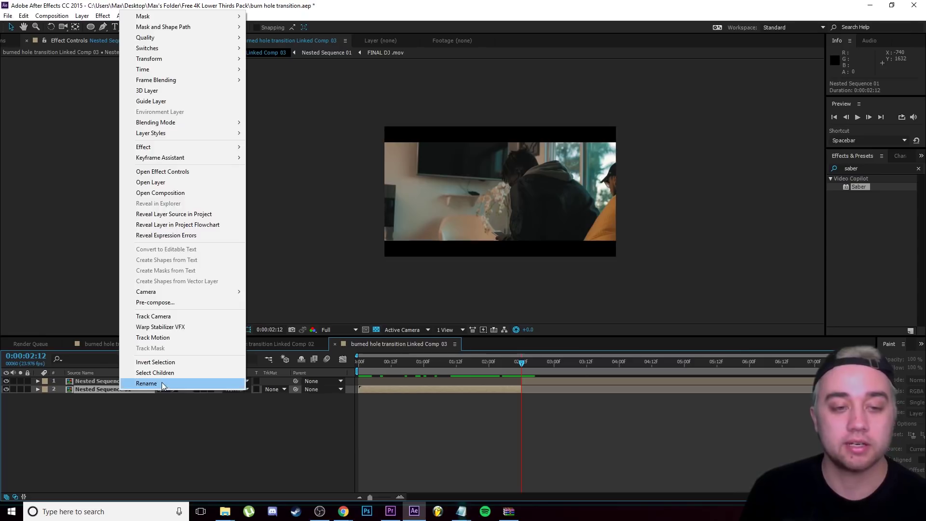
left_click(162, 383)
type("part 1")
key("Return")
Rename the layer covering the footage after the split as part 2 and move part 1 above it
left_click(123, 381)
right_click(123, 381)
left_click(145, 494)
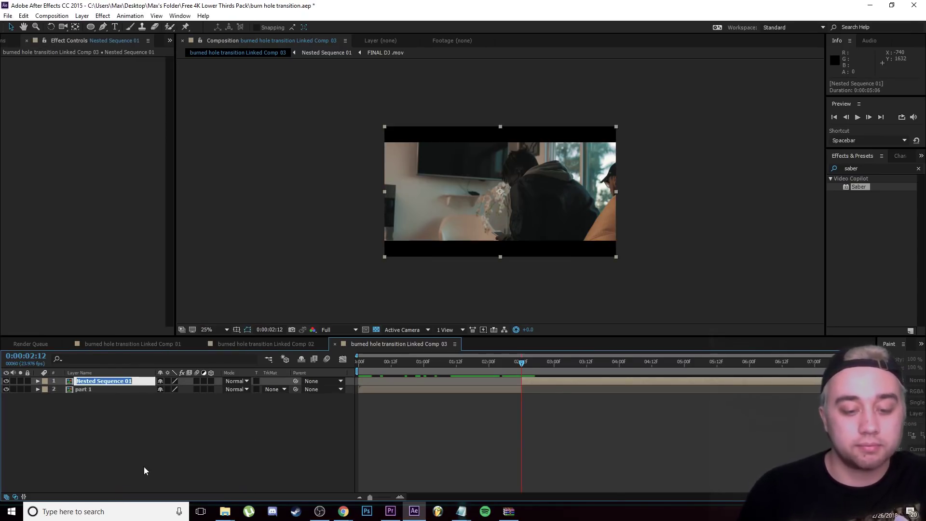
type("part 2")
key("Return")
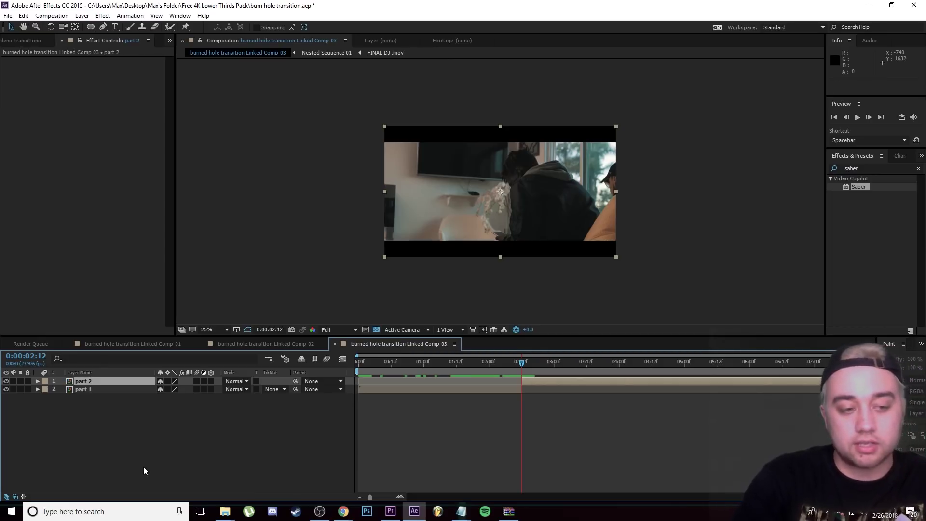
left_click_drag(85, 391, 102, 379)
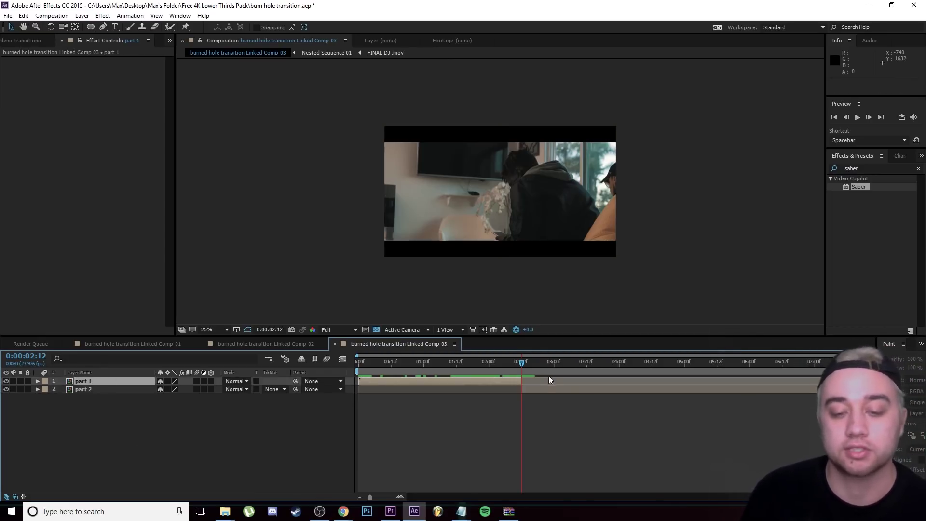
Go to 0:00:01:05 and add a new white solid layer to the composition
left_click_drag(551, 375, 439, 364)
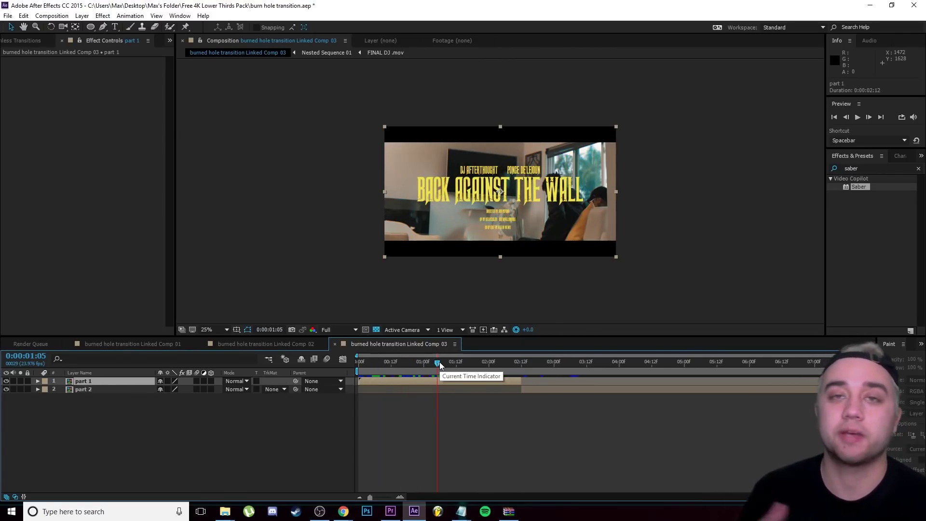
left_click(82, 15)
mouse_move(92, 29)
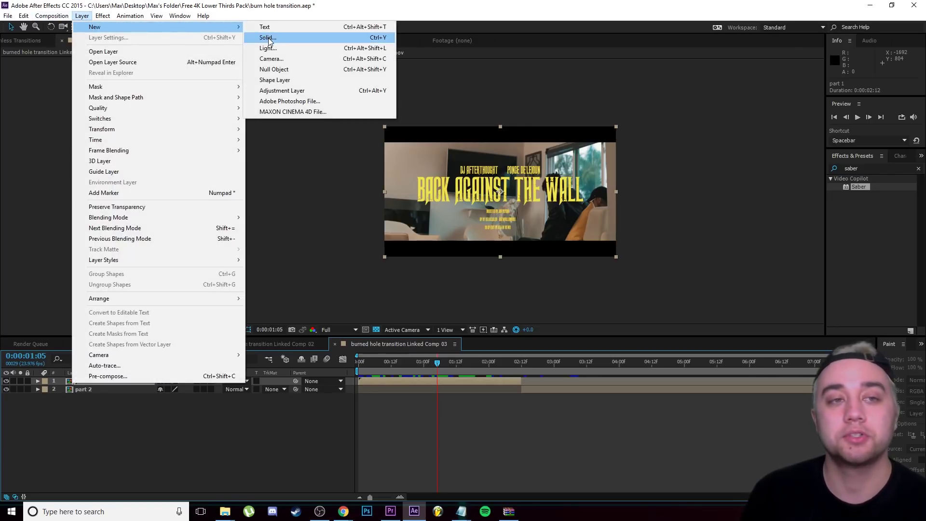
left_click(268, 39)
left_click(144, 196)
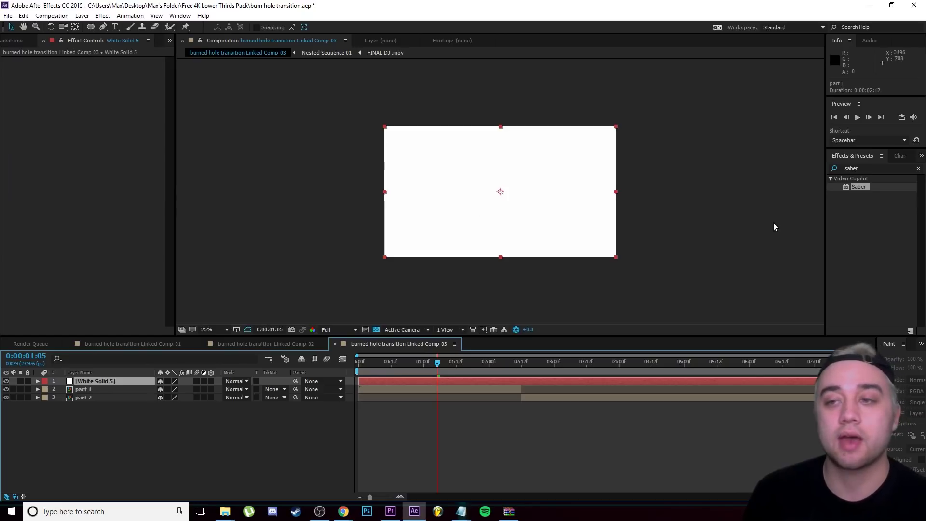
Search the effects for saber and apply the Saber effect to the white solid
double_click(851, 169)
key("BackSpace")
left_click(877, 156)
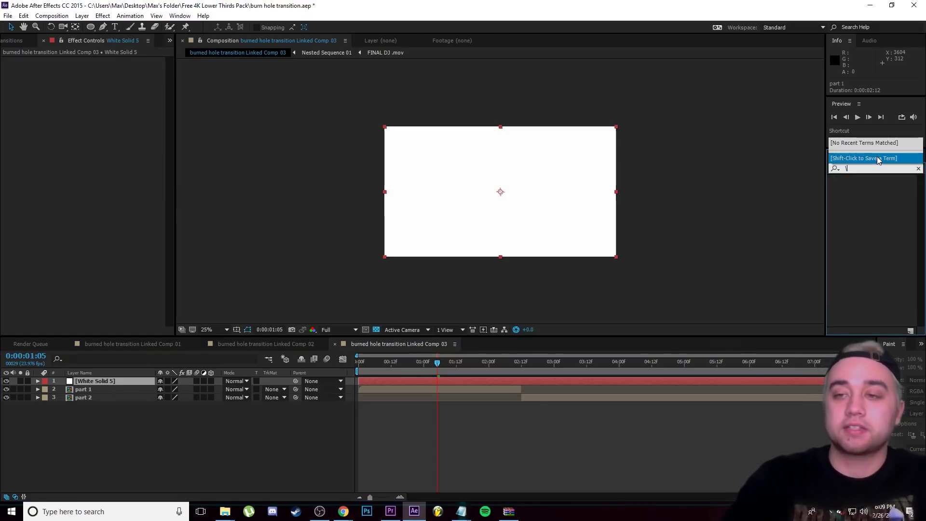
type("saber")
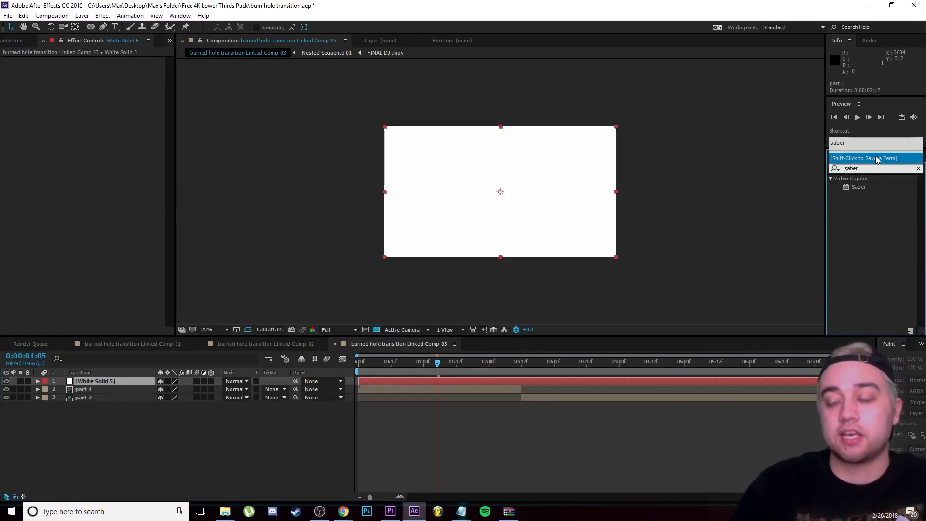
left_click(857, 169)
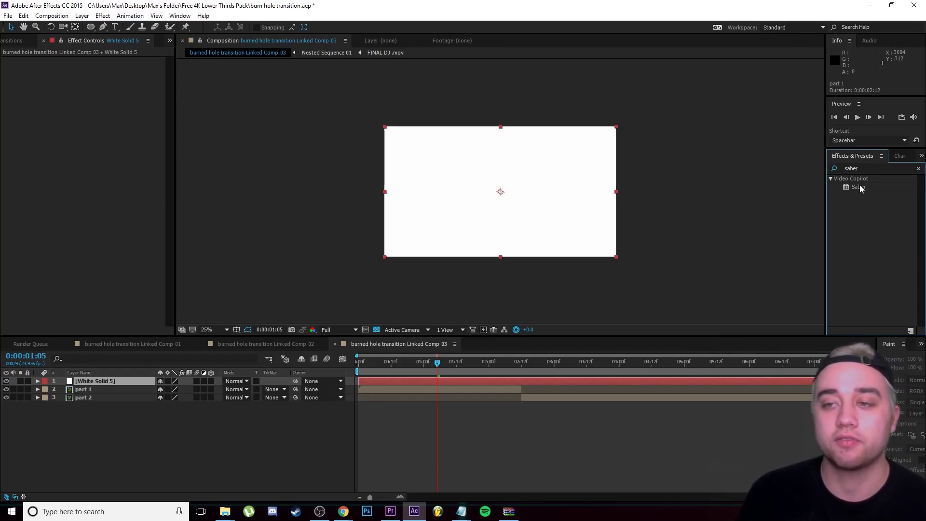
left_click_drag(858, 187, 114, 379)
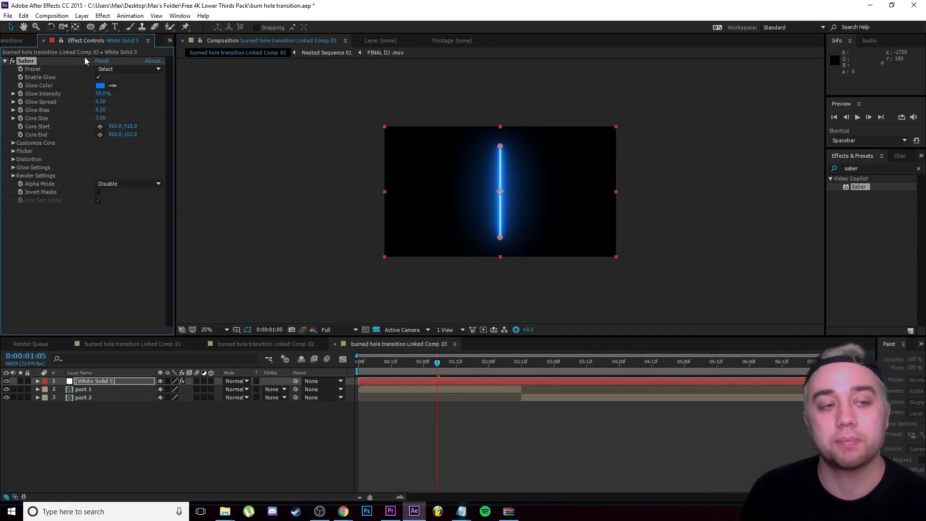
Set Saber's Alpha Mode to Mask Glow and its Composite Settings to a transparent background
left_click(117, 183)
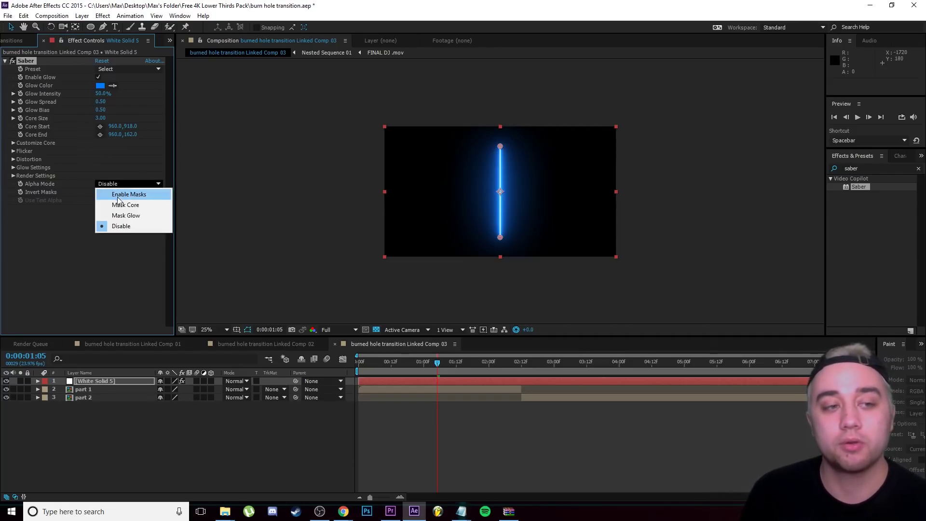
left_click(120, 216)
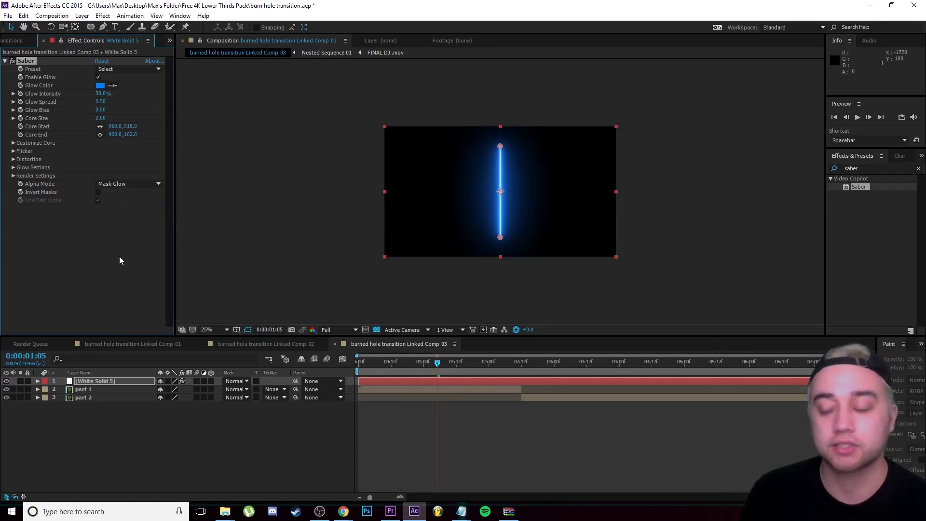
left_click(13, 176)
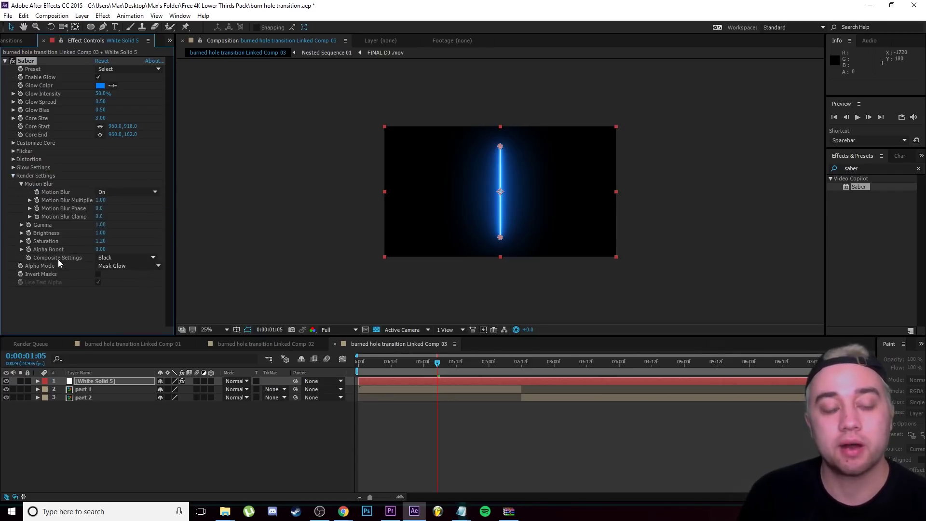
left_click(116, 257)
left_click(118, 268)
left_click(14, 176)
Set Saber's Core Type to Layer Masks in the core customization settings
left_click(14, 143)
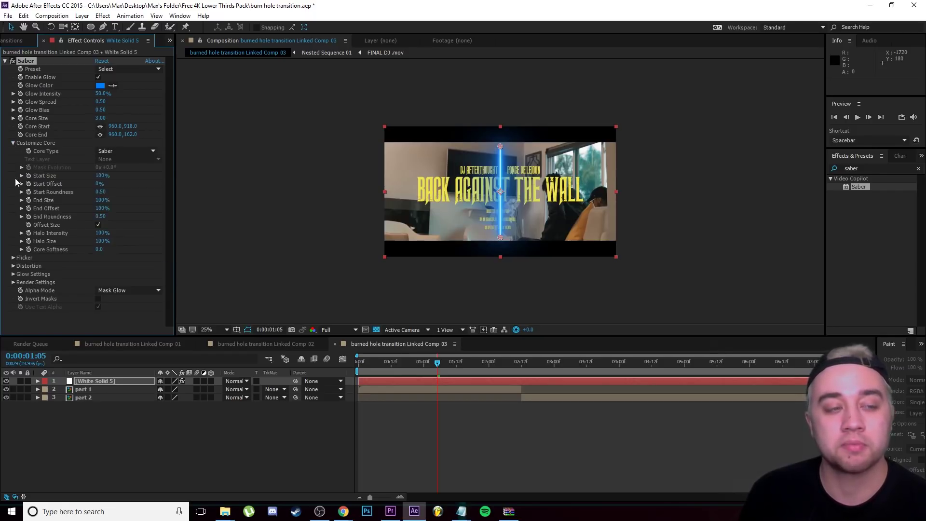
left_click(145, 151)
left_click(127, 173)
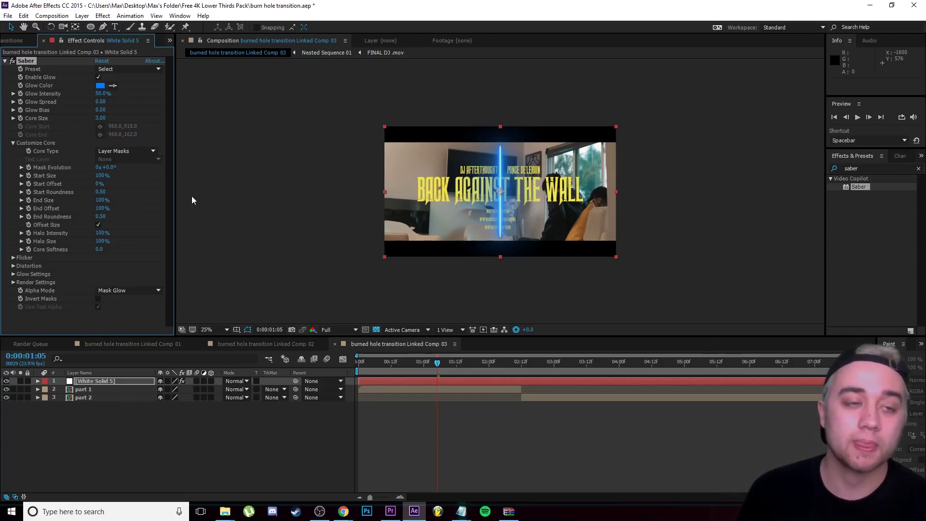
Try out several Saber presets on the white solid, including Green Energy and Kryptonite
left_click(134, 70)
left_click(142, 102)
left_click(132, 69)
left_click(163, 195)
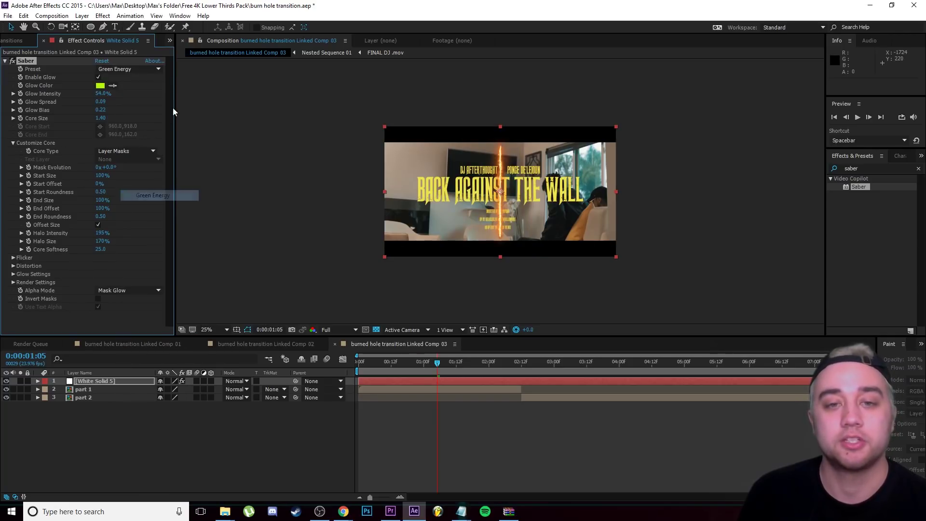
left_click(130, 71)
left_click(146, 254)
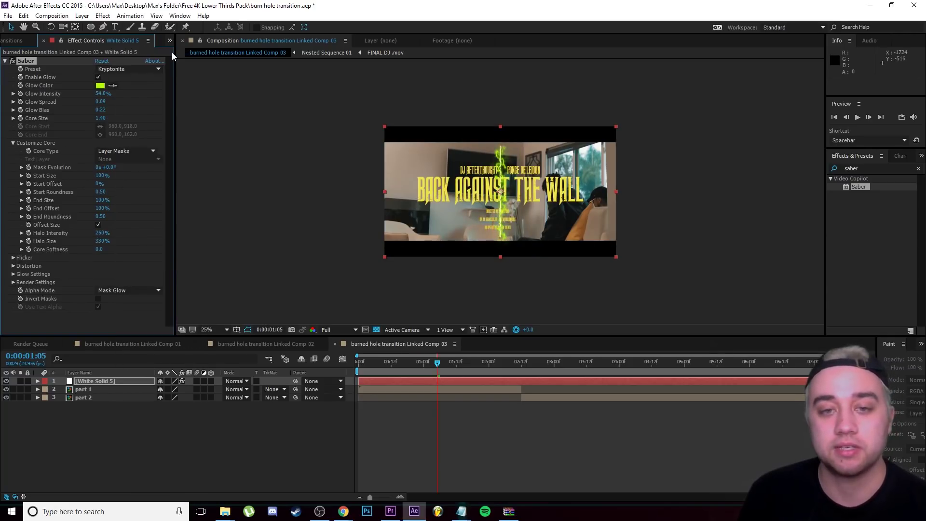
left_click(149, 72)
left_click(172, 242)
left_click(135, 70)
left_click(159, 322)
Set the Saber preset to Fire
left_click(132, 68)
left_click(132, 77)
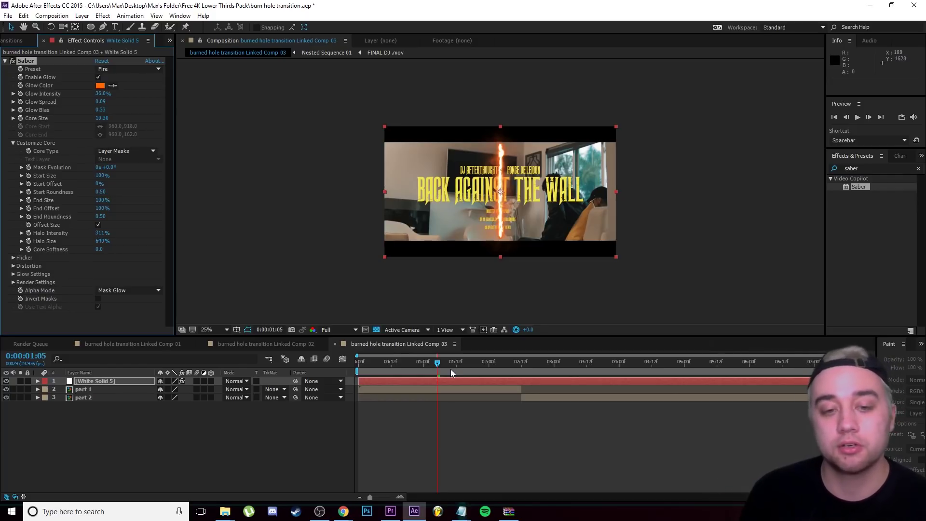
At 0:00:01:02, draw a rounded five-point Pen mask on the white solid around the frame's lower-right corner, extending outside the frame
left_click(367, 370)
left_click_drag(367, 370, 429, 369)
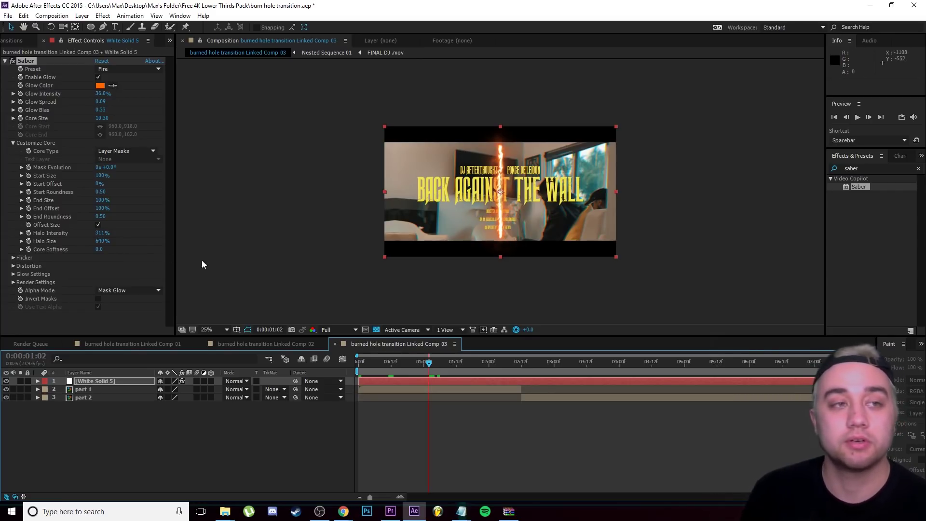
left_click(105, 27)
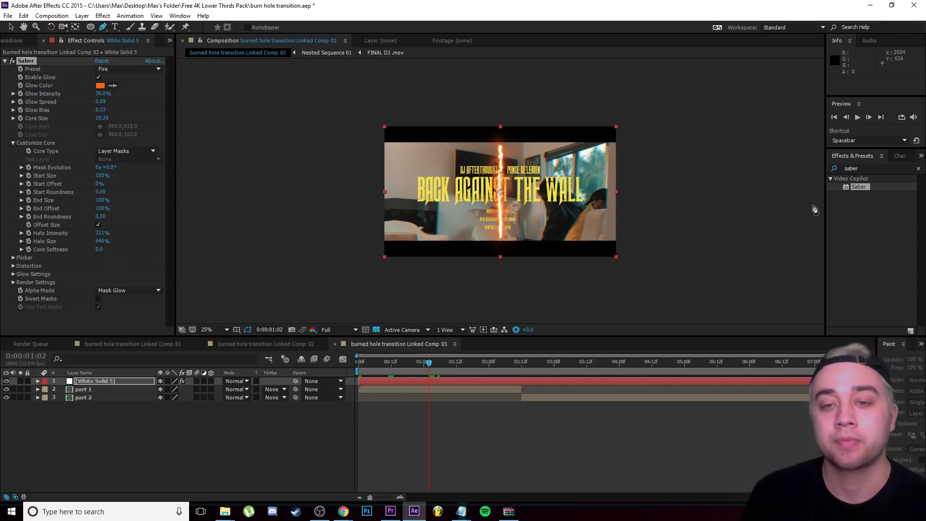
left_click(590, 241)
left_click(573, 268)
left_click(608, 305)
left_click(656, 285)
left_click(635, 239)
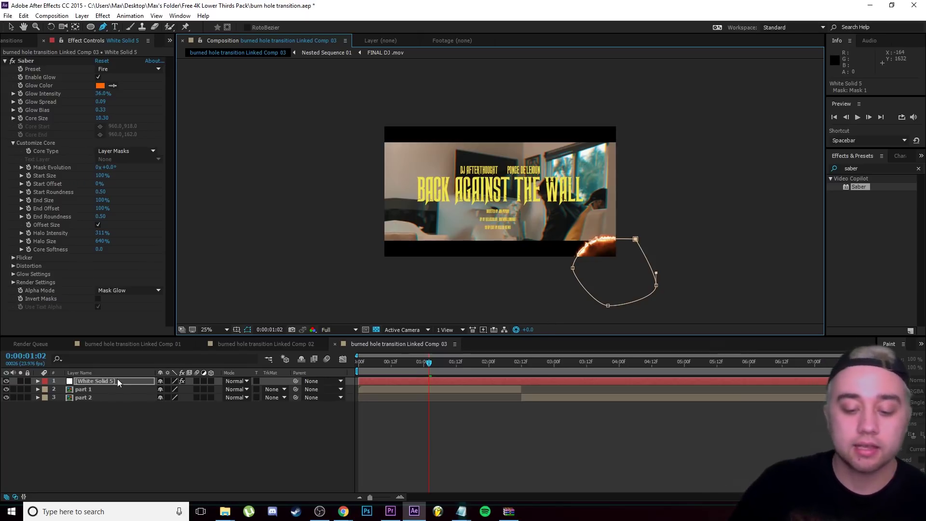
Reveal the white solid's Mask Path and add its first keyframe at 0:00:01:02
key("m")
key("n")
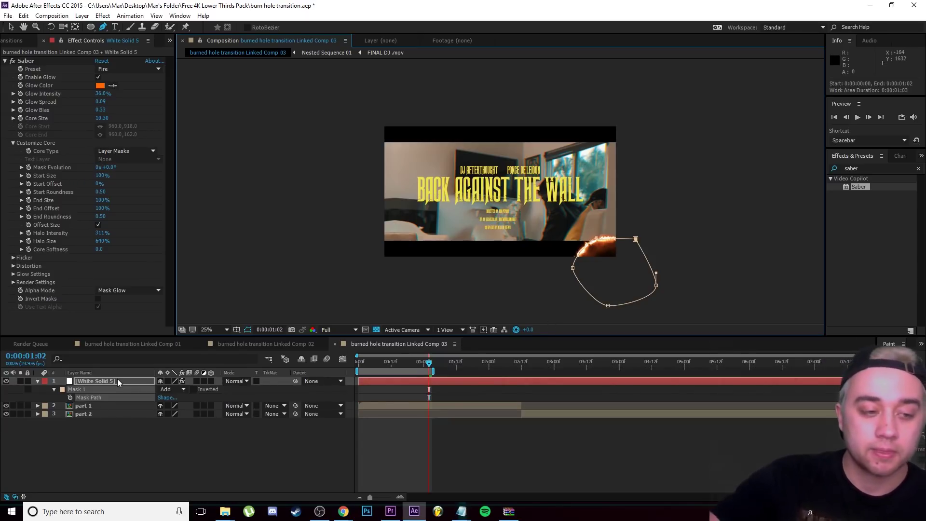
left_click(70, 398)
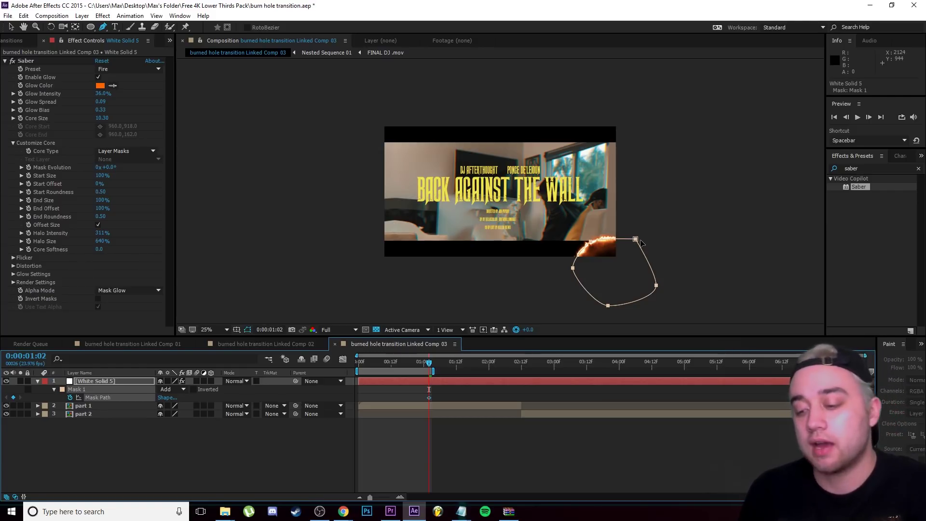
At 0:00:01:06, reshape Mask 1 by pulling its upper and left points and curves outward so the burn edge spreads further into the frame
key("space")
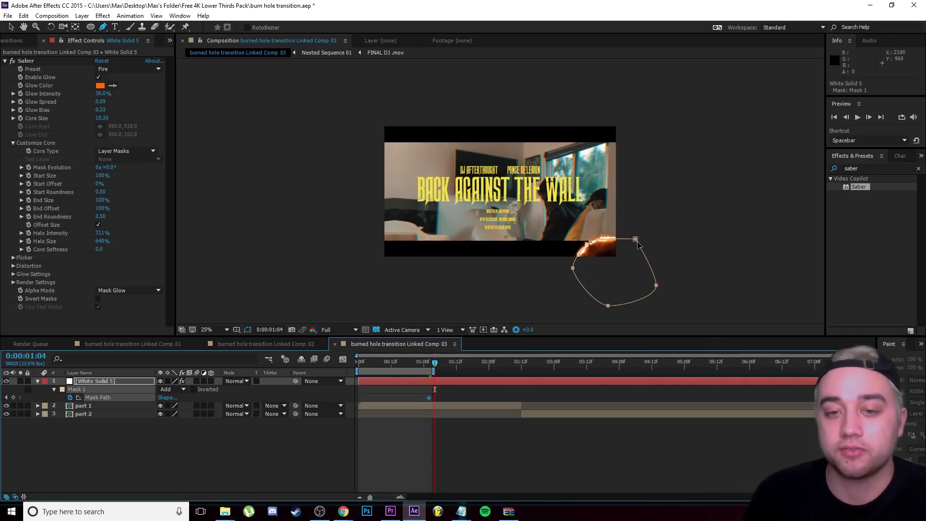
left_click(217, 460)
left_click(94, 381)
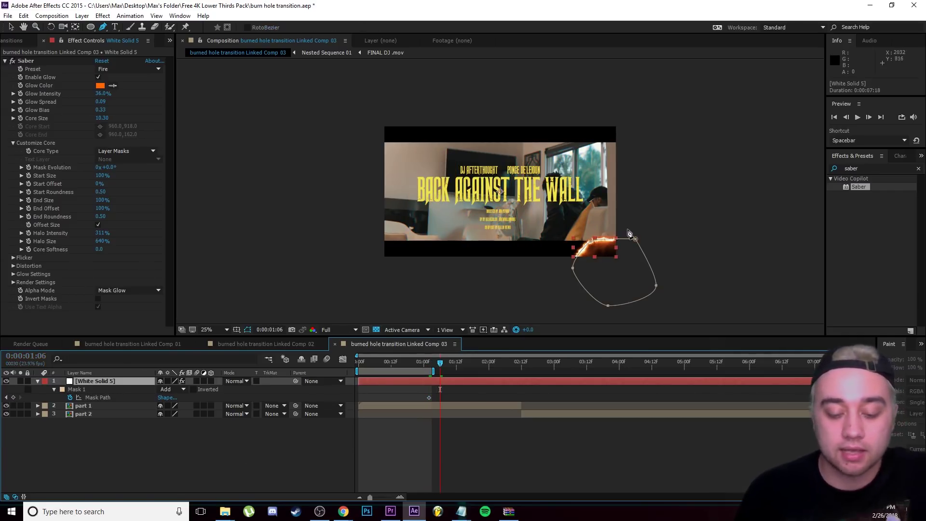
scroll(602, 248, "up", 2)
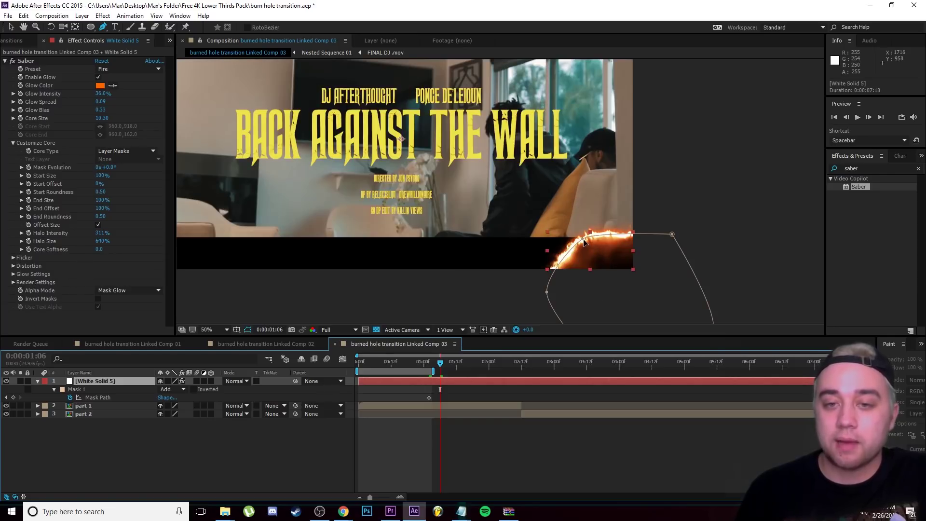
left_click_drag(584, 242, 542, 213)
left_click_drag(672, 234, 660, 145)
left_click_drag(561, 197, 564, 164)
left_click_drag(548, 292, 495, 286)
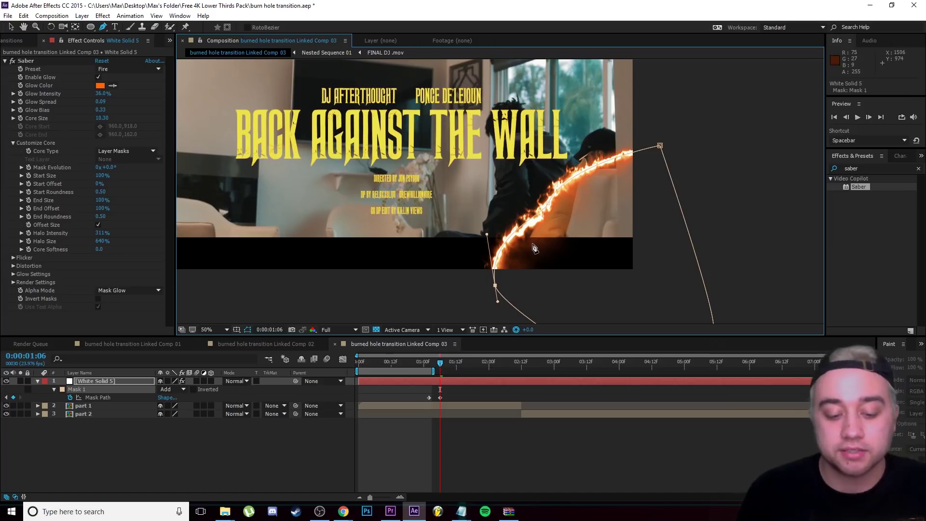
left_click_drag(487, 236, 480, 233)
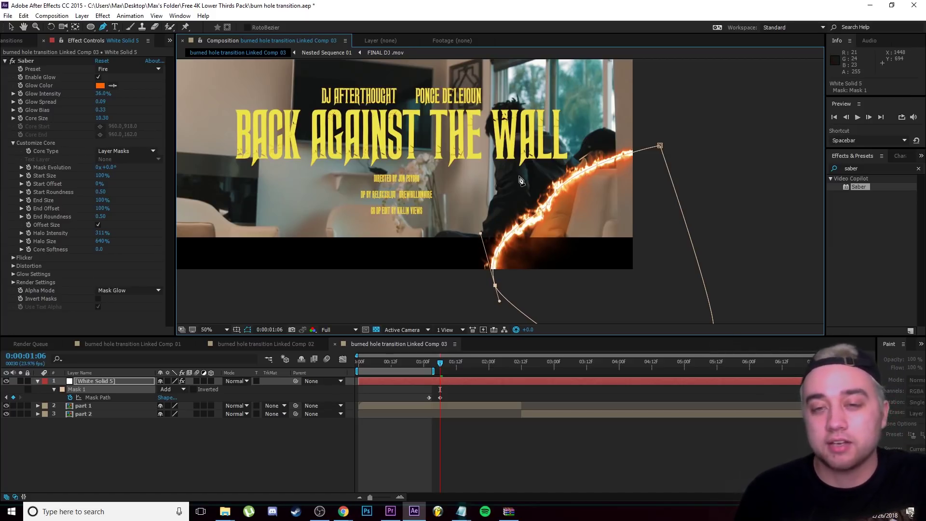
At 0:00:01:12, reshape the white solid's Mask 1 by raising its upper-right point and pulling its lower-left point outward
scroll(521, 180, "down", 2)
scroll(492, 164, "up", 1)
key("space")
left_click_drag(614, 194, 612, 157)
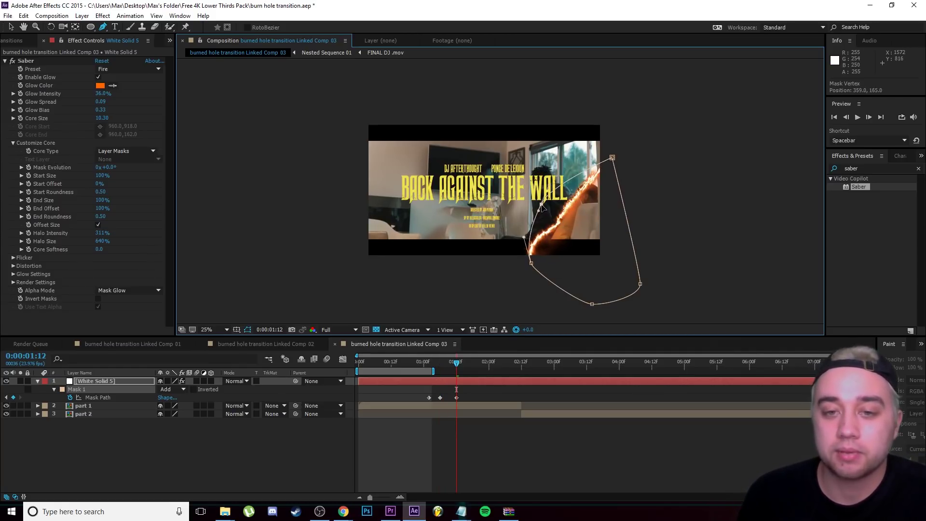
left_click_drag(531, 263, 425, 262)
Reshape Mask 1 at 0:00:01:18 and 0:00:02:02 so the burn edge sweeps across the title towards the frame's upper-left
key("space")
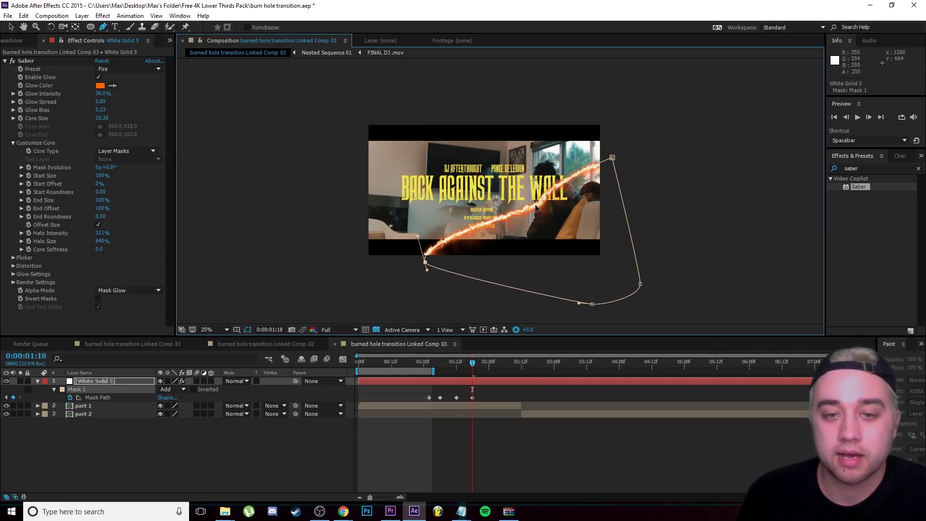
key("space")
left_click_drag(612, 158, 614, 137)
left_click_drag(425, 262, 396, 262)
left_click_drag(598, 140, 563, 122)
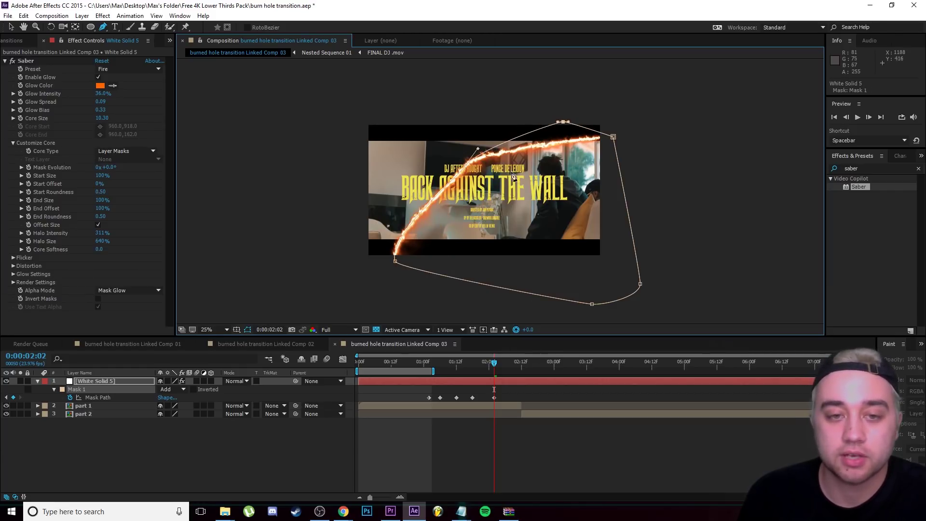
At 0:00:02:11, pull Mask 1's left and upper points outside the frame so the mask encloses the whole picture
key("space")
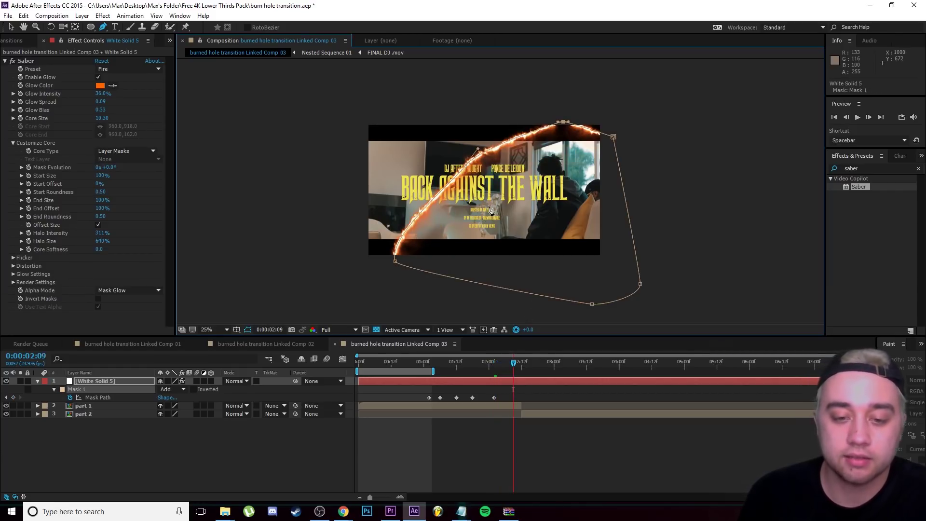
left_click_drag(396, 261, 295, 263)
left_click_drag(467, 169, 341, 85)
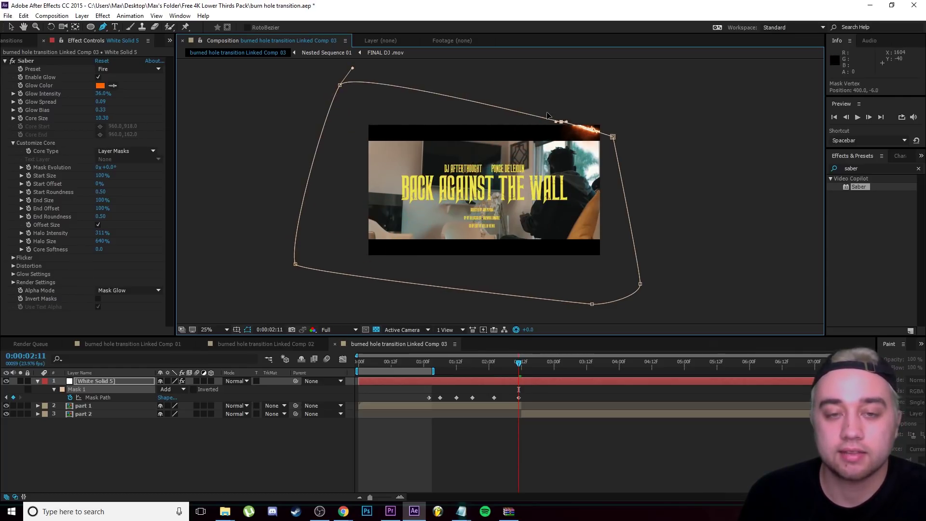
left_click(558, 122, "ctrl")
left_click_drag(613, 137, 605, 63)
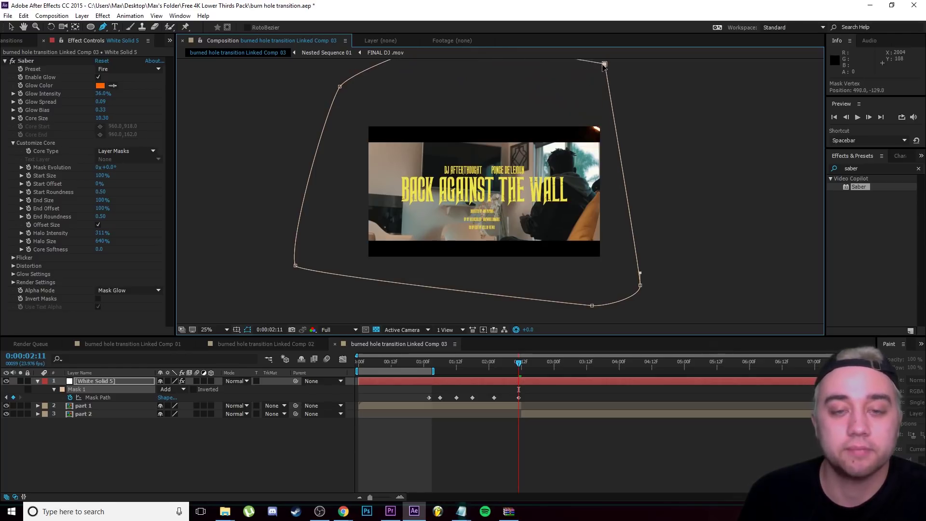
Set the mode of the white solid's Mask 1 to Subtract
left_click_drag(517, 363, 474, 378)
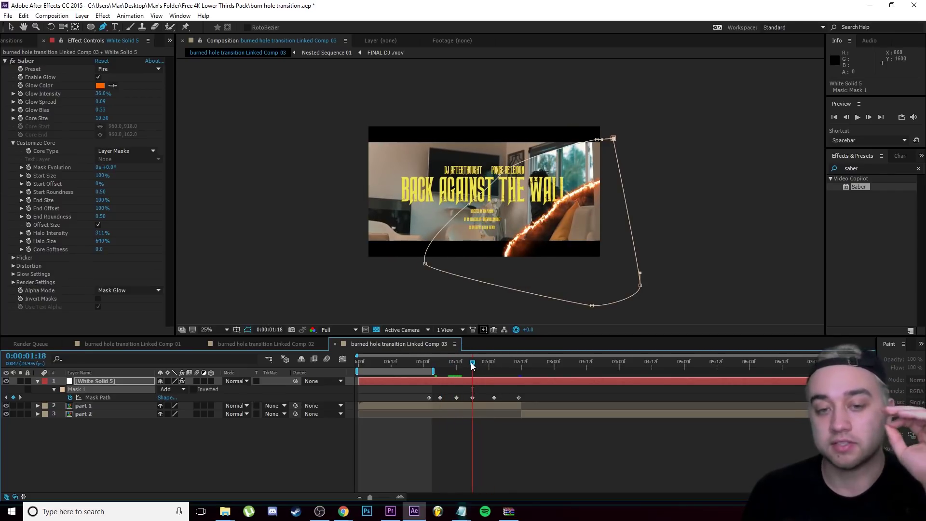
left_click_drag(472, 365, 483, 365)
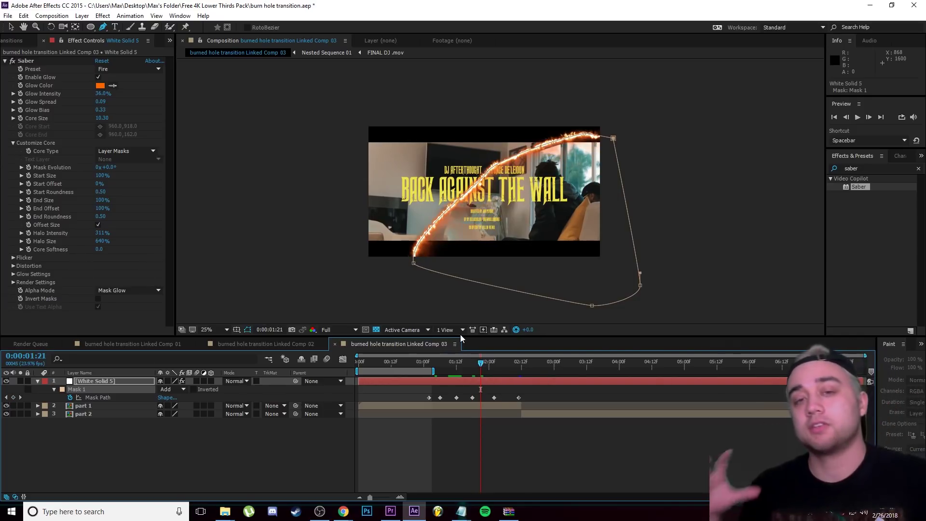
scroll(502, 268, "up", 2)
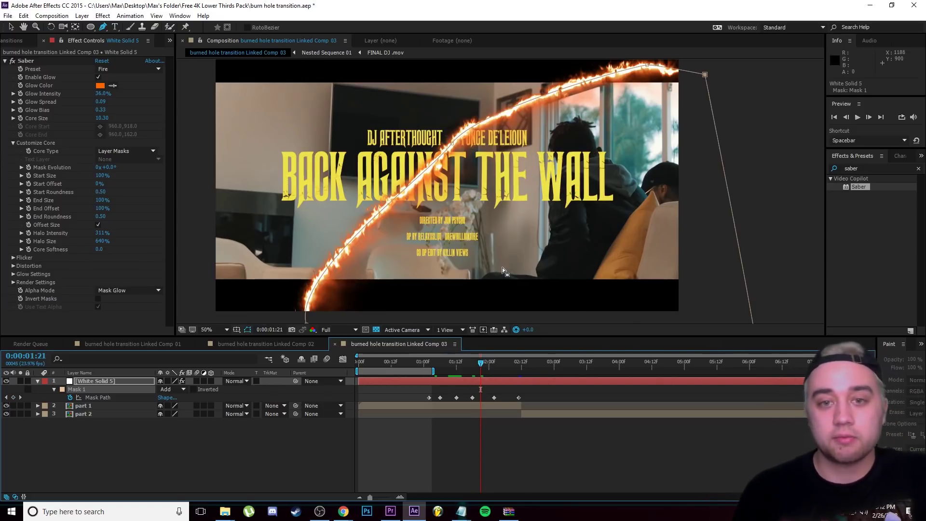
scroll(502, 268, "down", 2)
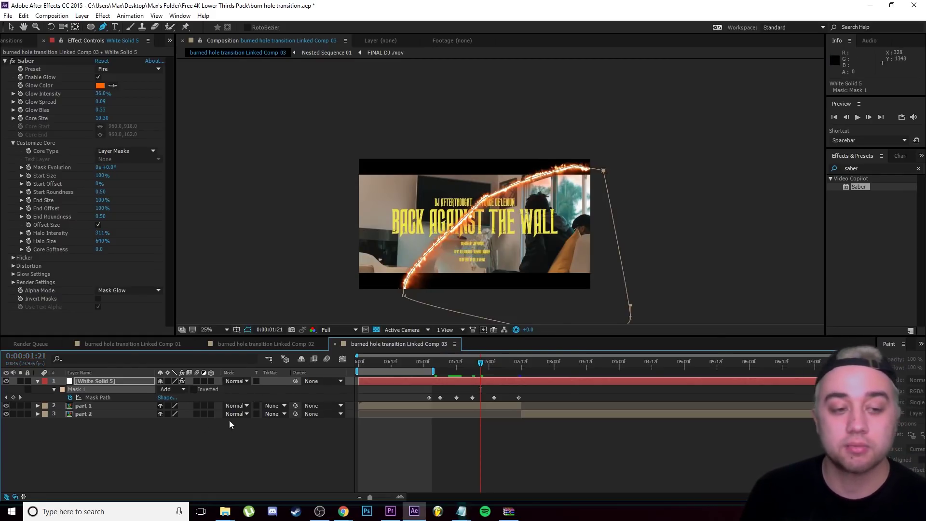
left_click(180, 388)
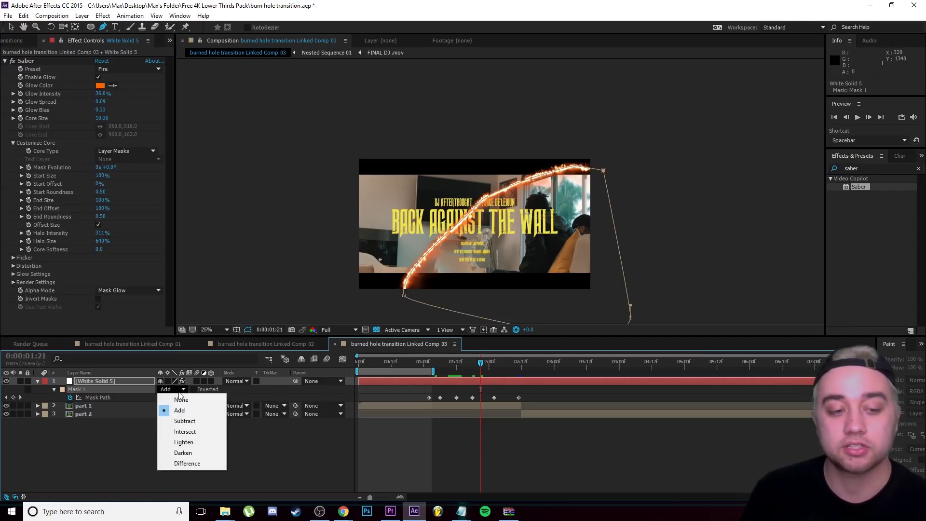
left_click(183, 421)
left_click(467, 369)
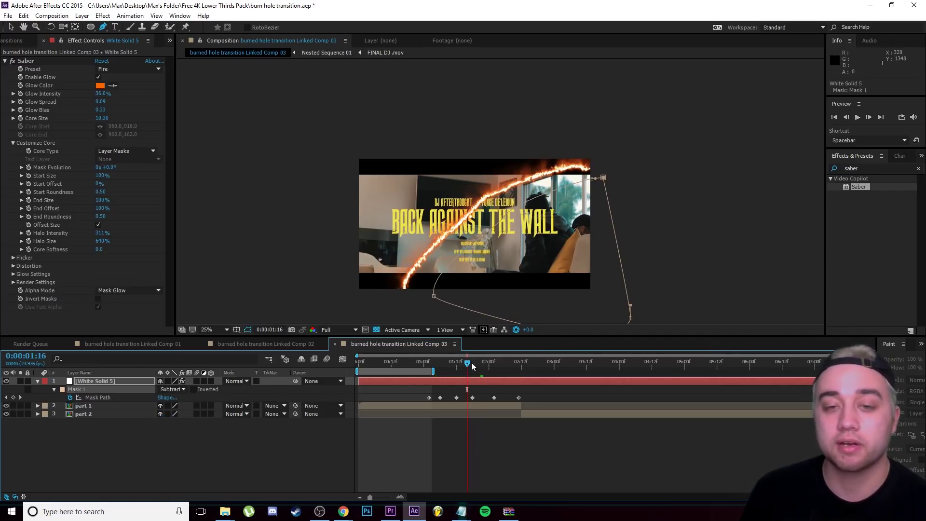
At 0:00:01:02, copy the white solid's animated Mask 1 onto the part 1 layer
left_click_drag(470, 366, 430, 381)
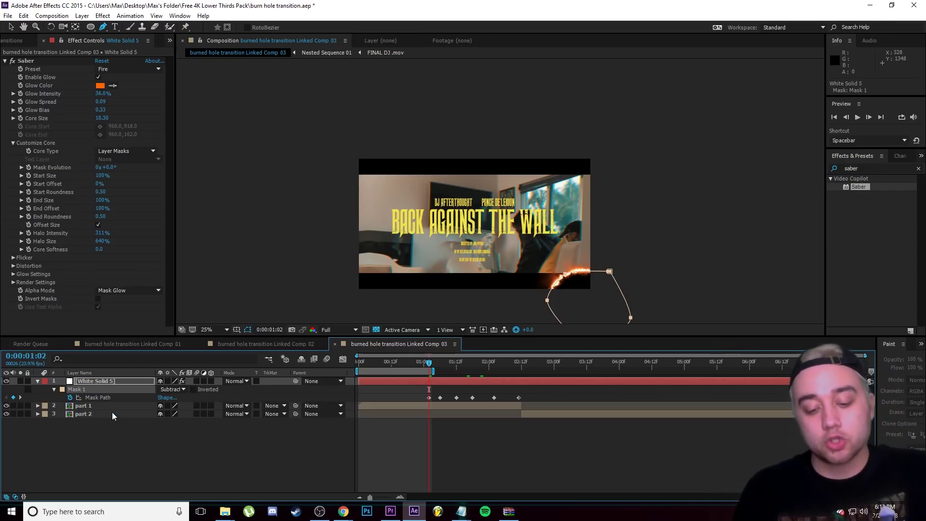
left_click(83, 408)
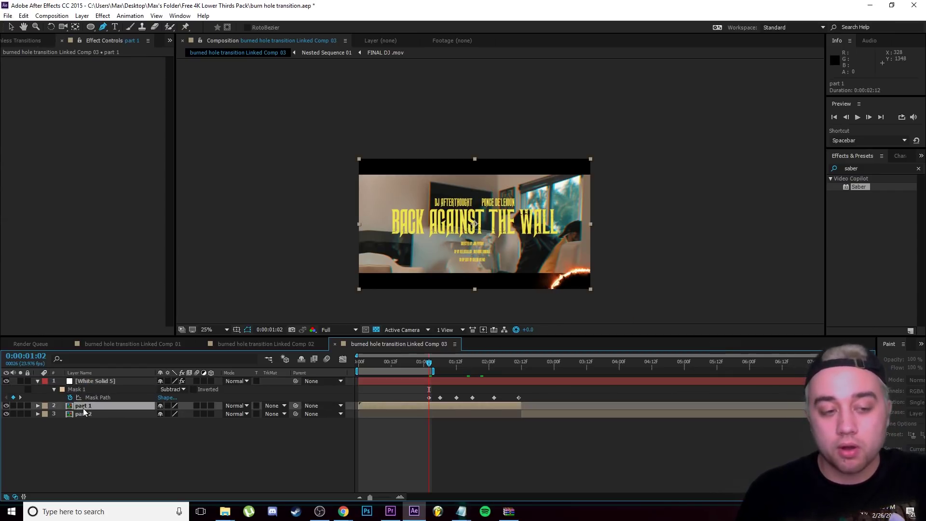
key("Return")
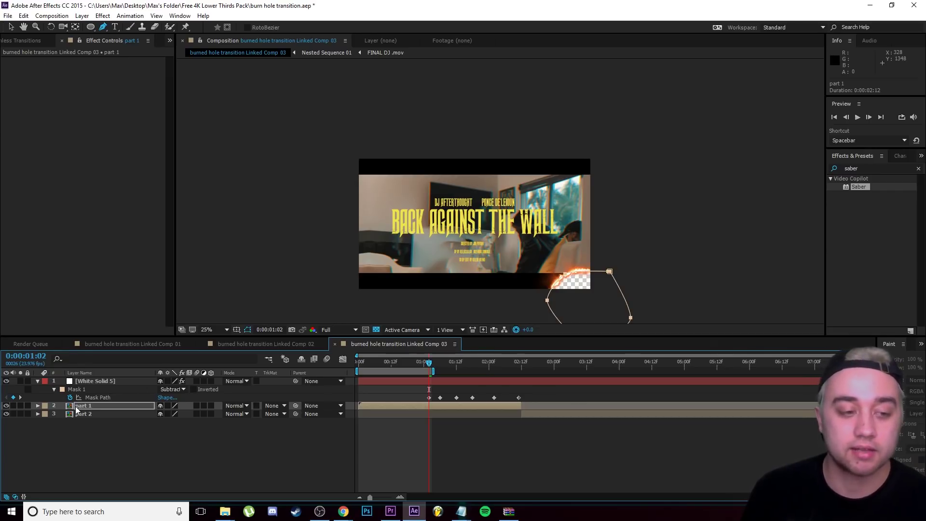
key("Return")
key("ctrl+v")
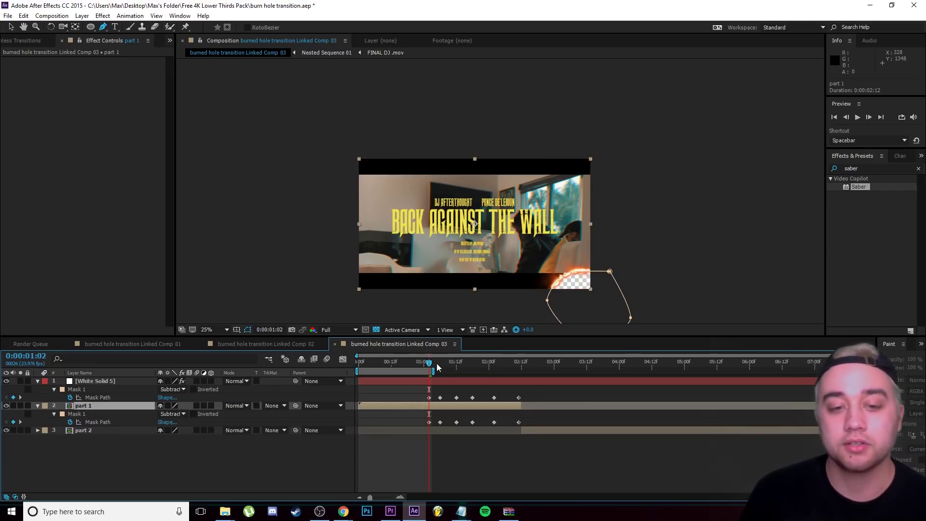
Go through the frames from 0:00:01:10 to 0:00:02:10 to examine how the mask burns away part 1
left_click_drag(430, 365, 453, 366)
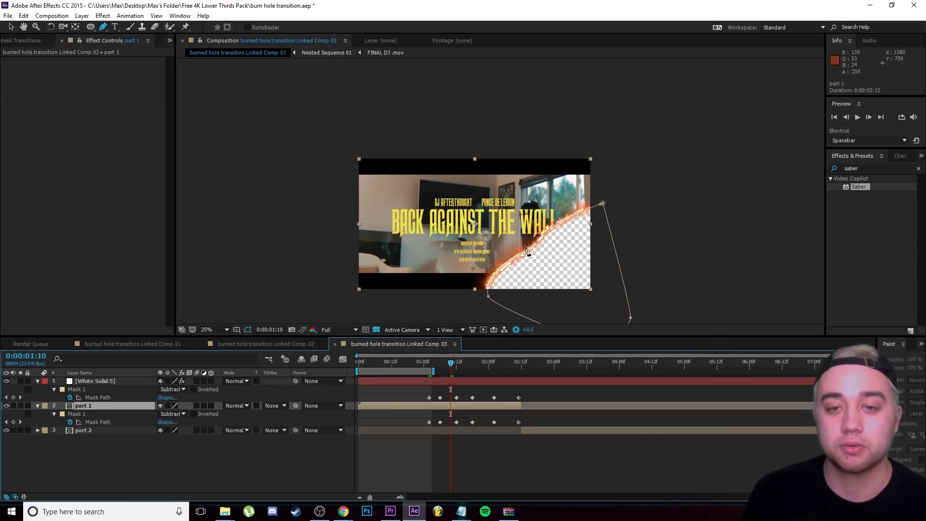
key("Page_Down")
key("Page_Down")
key("Page_Down")
key("Page_Down")
key("Page_Down")
key("Page_Down")
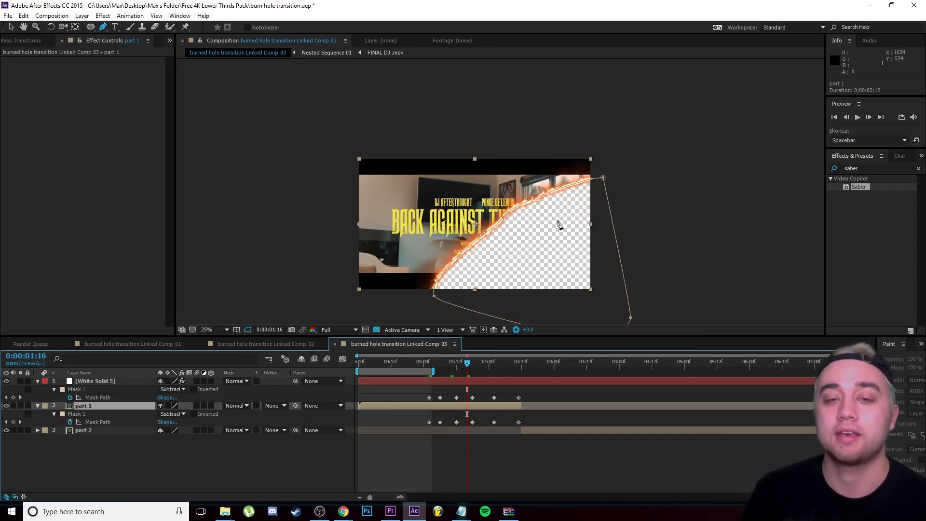
left_click_drag(468, 367, 497, 362)
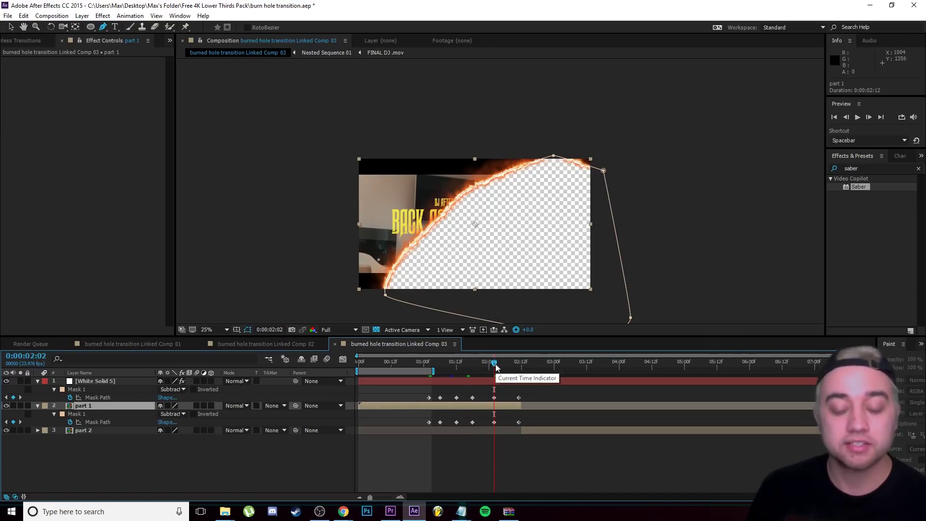
left_click_drag(497, 366, 502, 363)
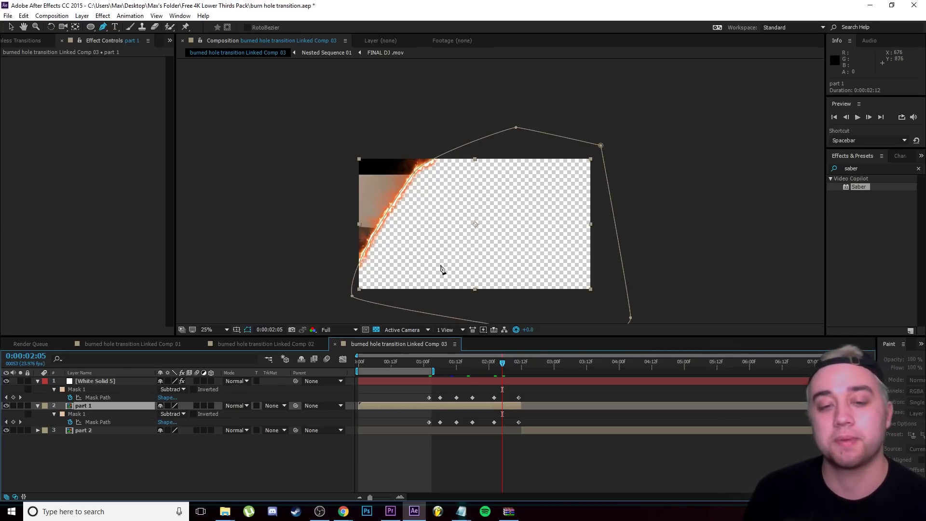
key("Page_Down")
key("Page_Down")
key("Page_Down")
key("Page_Down")
key("Page_Down")
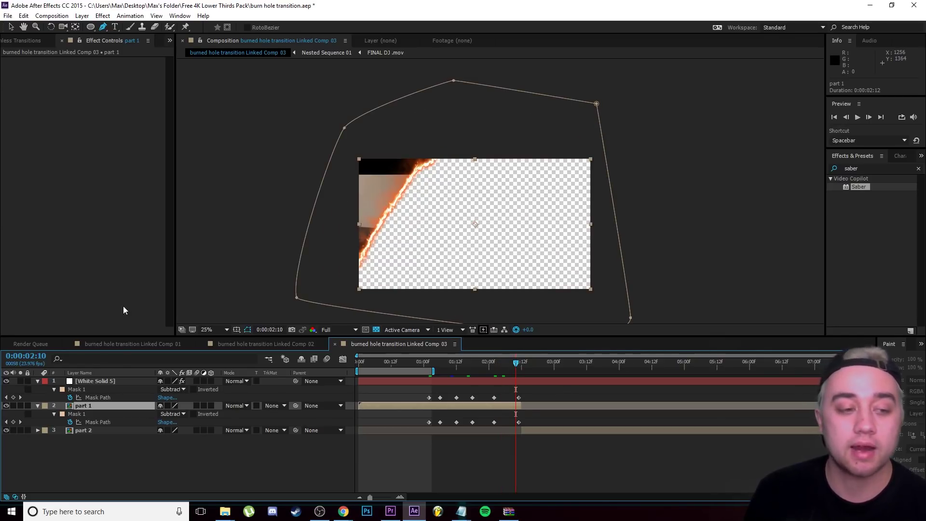
Split the part 2 layer at 0:00:02:13, one frame after it starts
left_click_drag(518, 362, 522, 362)
scroll(491, 230, "up", 2)
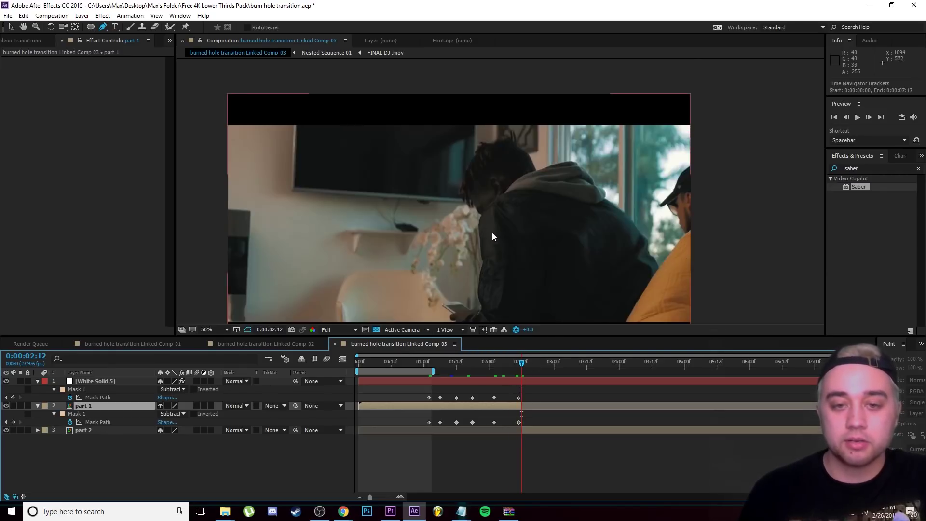
scroll(491, 233, "down", 1)
key("Page_Down")
left_click(530, 430)
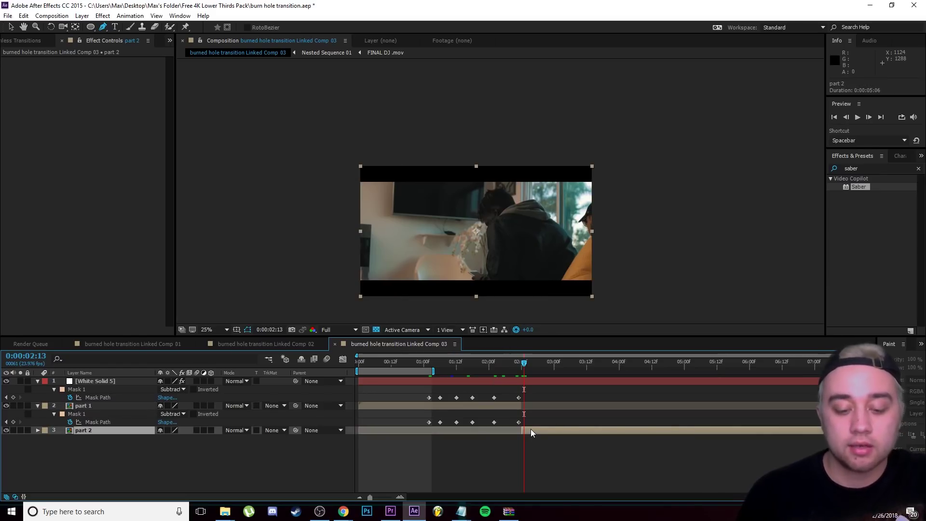
key("ctrl+shift+d")
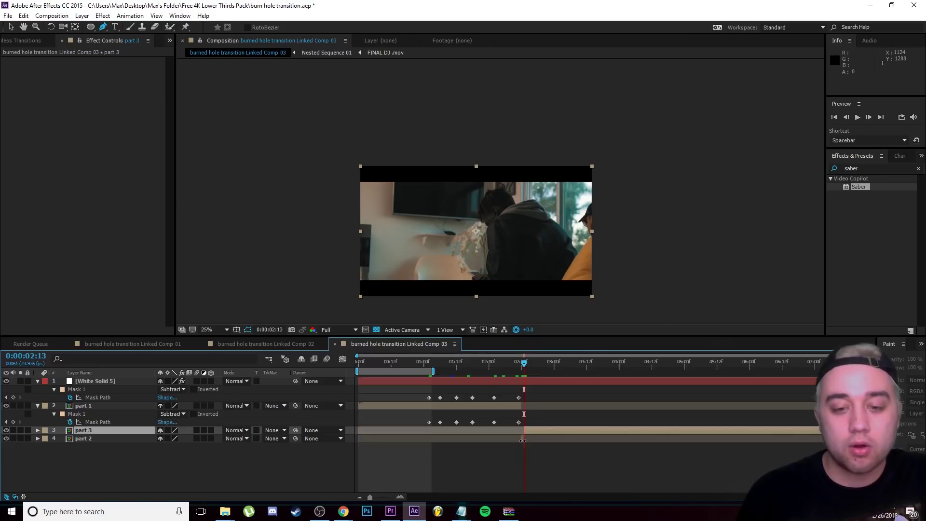
Rename the one-frame piece of part 2 as placeholder
scroll(528, 446, "up", 3)
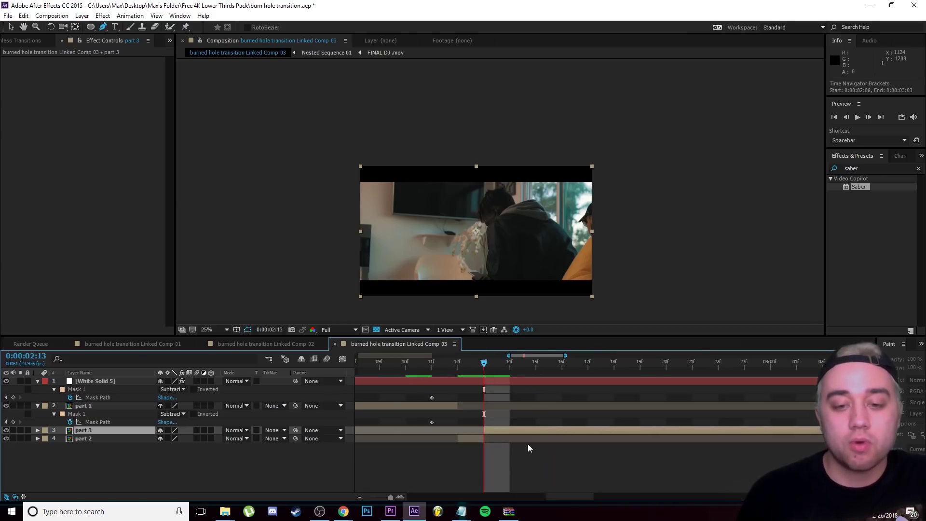
scroll(466, 440, "down", 1)
left_click(466, 440)
key("Return")
type("placeholder")
key("Return")
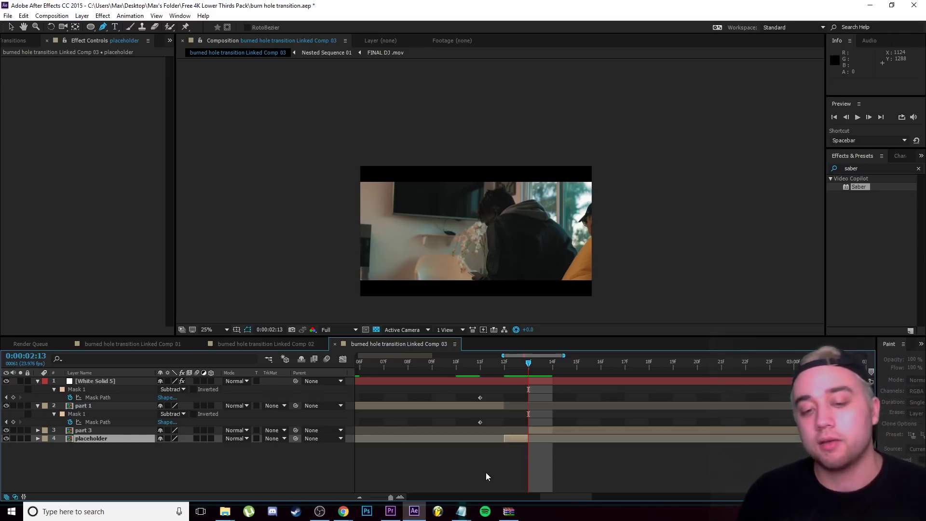
Apply Freeze Frame to the placeholder layer at 0:00:02:13
right_click(517, 438)
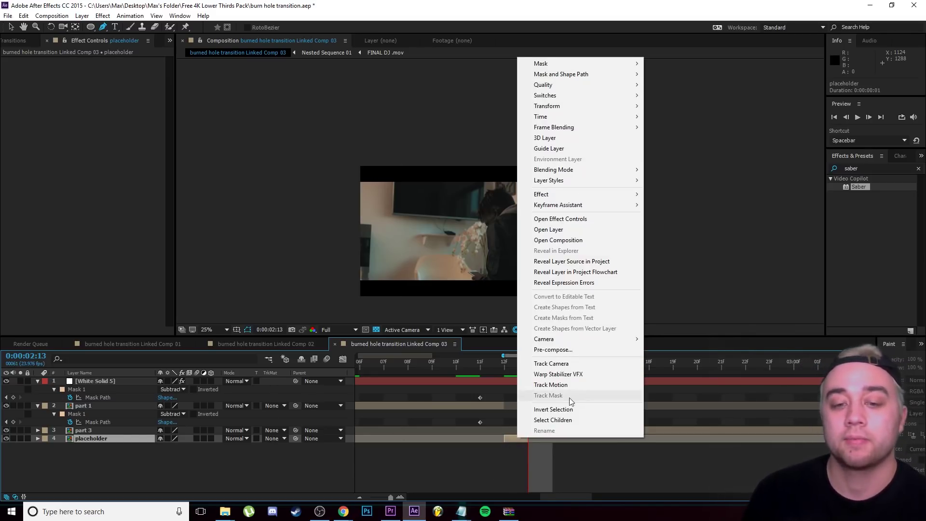
mouse_move(570, 124)
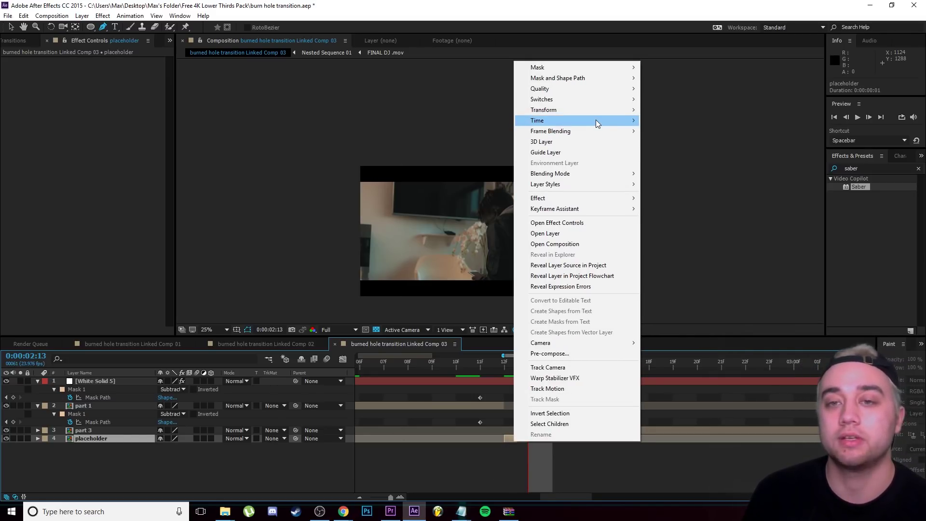
left_click(671, 152)
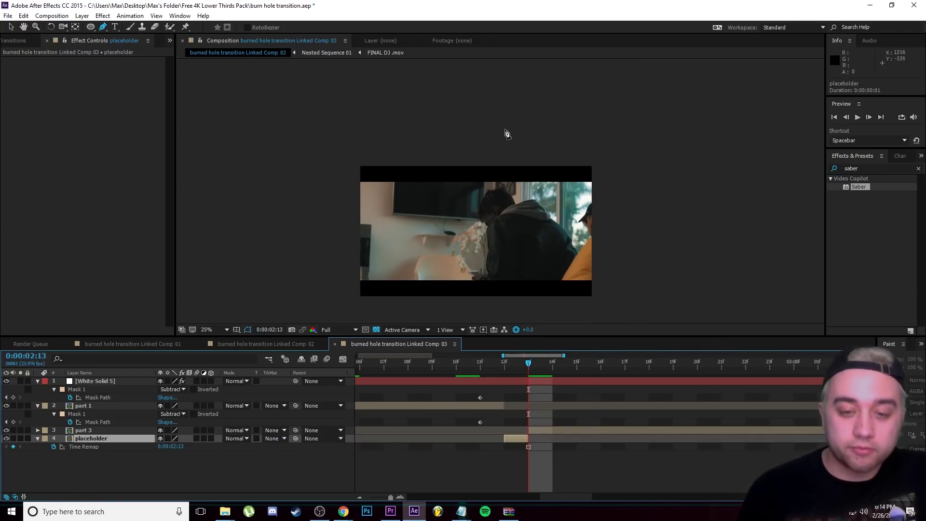
Extend the placeholder layer's start back to the first mask keyframe, giving it a duration of 0:00:01:11
scroll(505, 225, "down", 2)
scroll(475, 450, "down", 2)
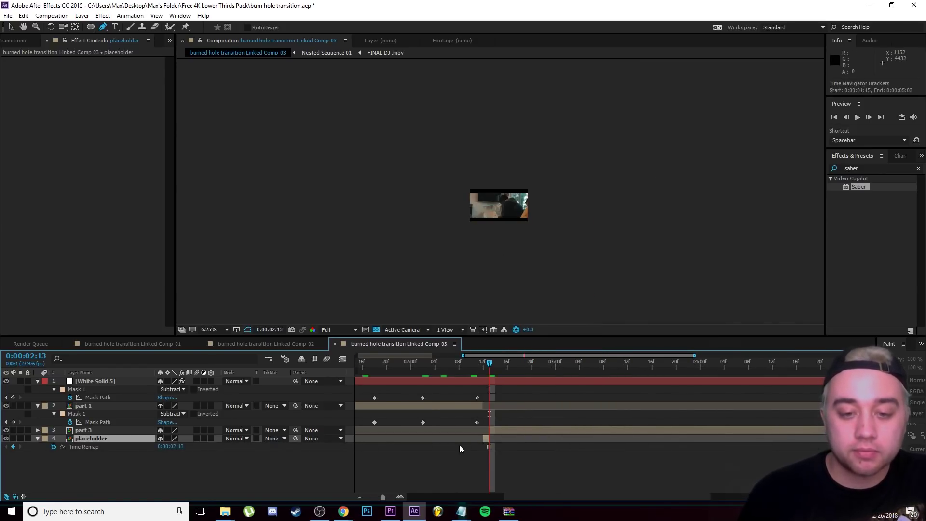
scroll(483, 445, "down", 2)
left_click_drag(521, 441, 427, 441)
Scrub from 0:00:01:14 to 0:00:04:02 to examine the burn revealing the frozen frame and the clip that follows
left_click_drag(524, 362, 463, 377)
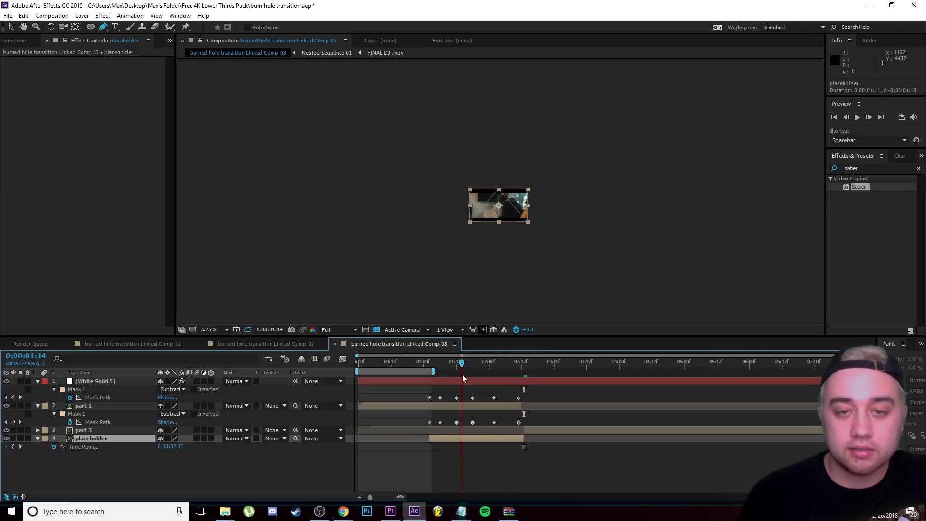
scroll(512, 194, "up", 1)
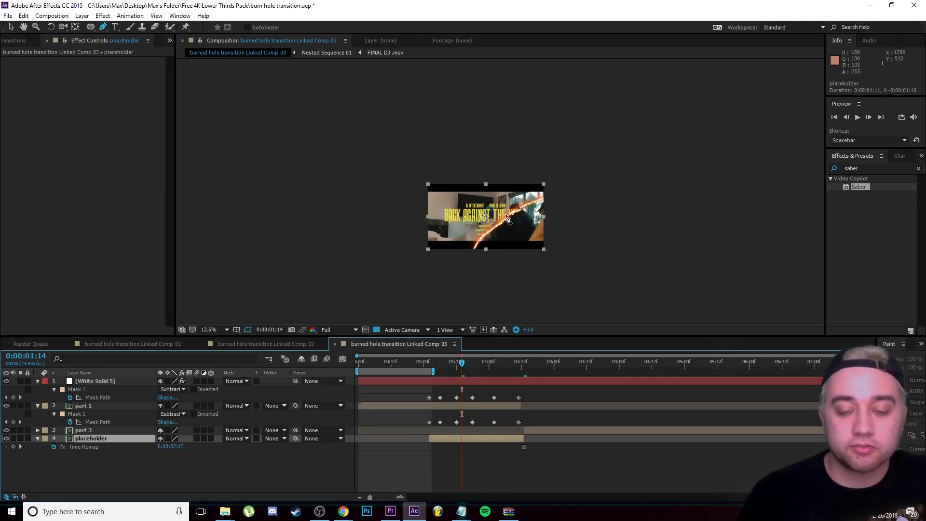
scroll(508, 220, "up", 1)
left_click(483, 362)
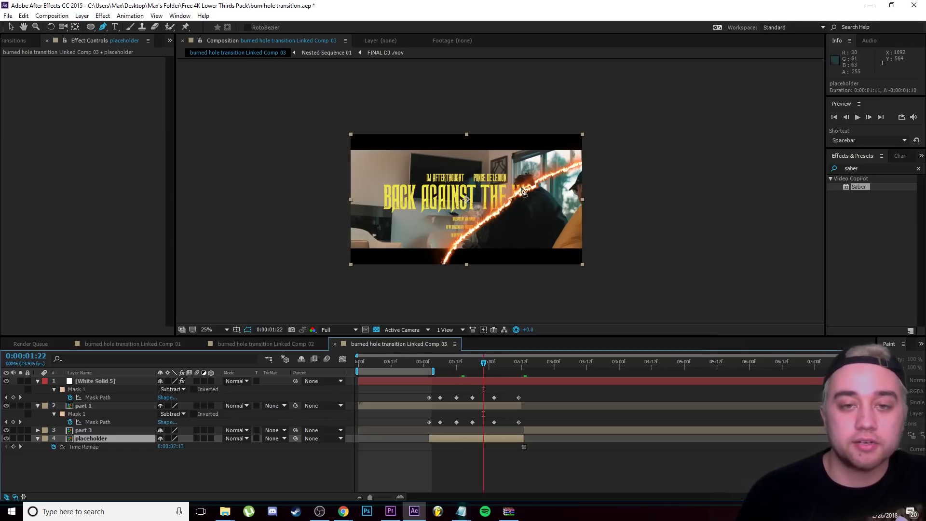
scroll(500, 221, "up", 1)
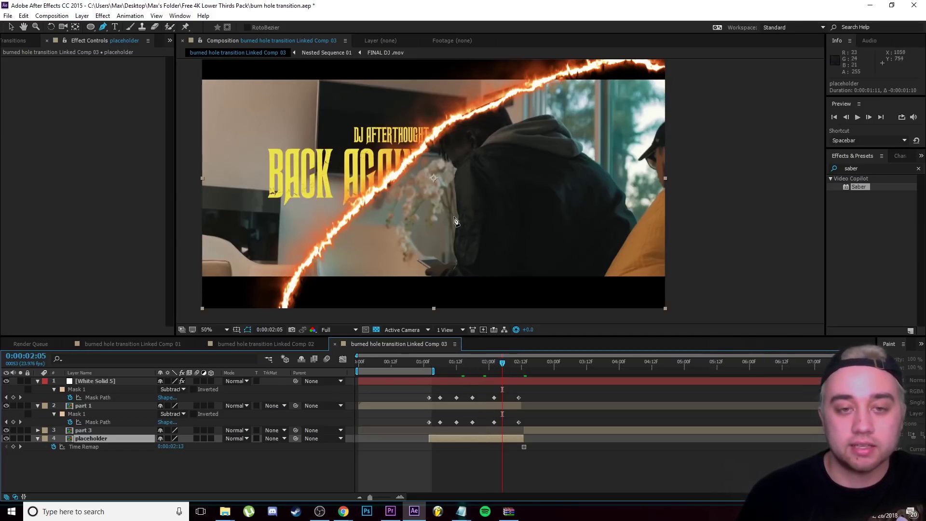
scroll(443, 211, "down", 1)
left_click_drag(518, 368, 624, 368)
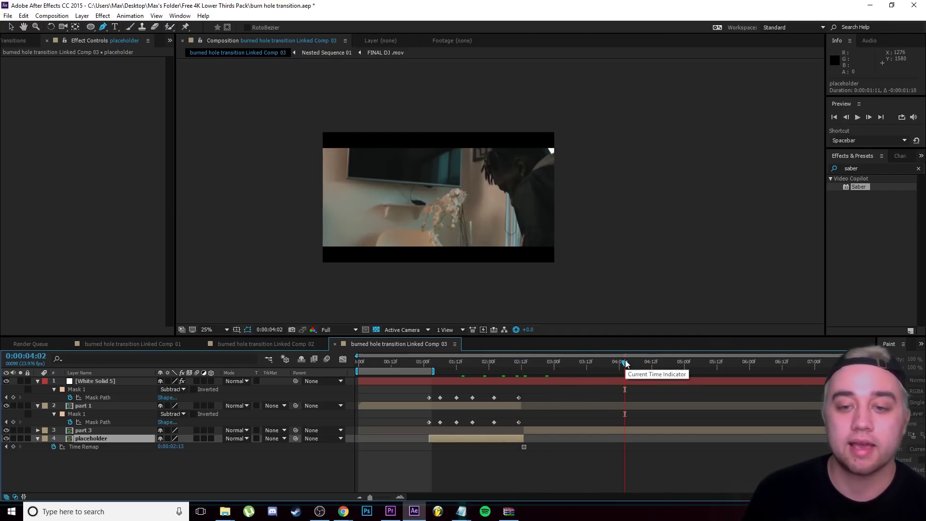
Move the current time to 0:00:01:06 and save the project
left_click(440, 362)
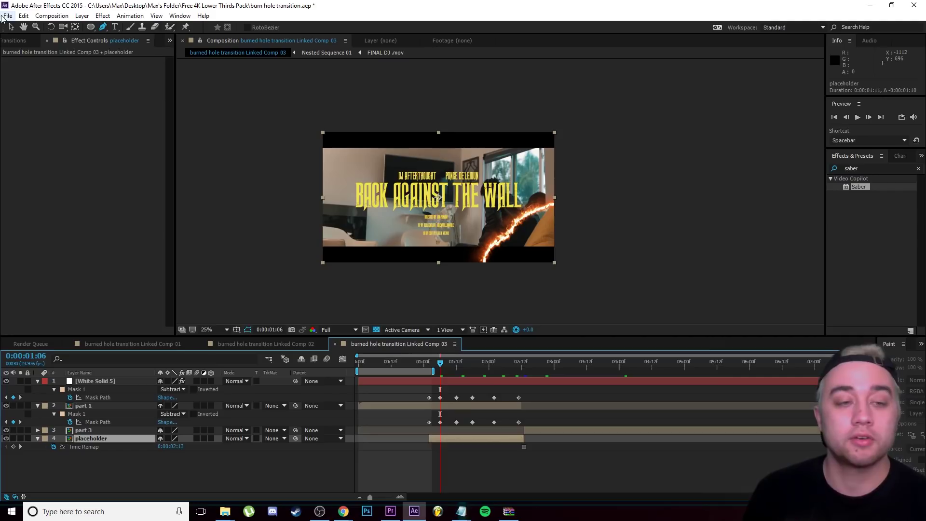
left_click(7, 15)
left_click(28, 106)
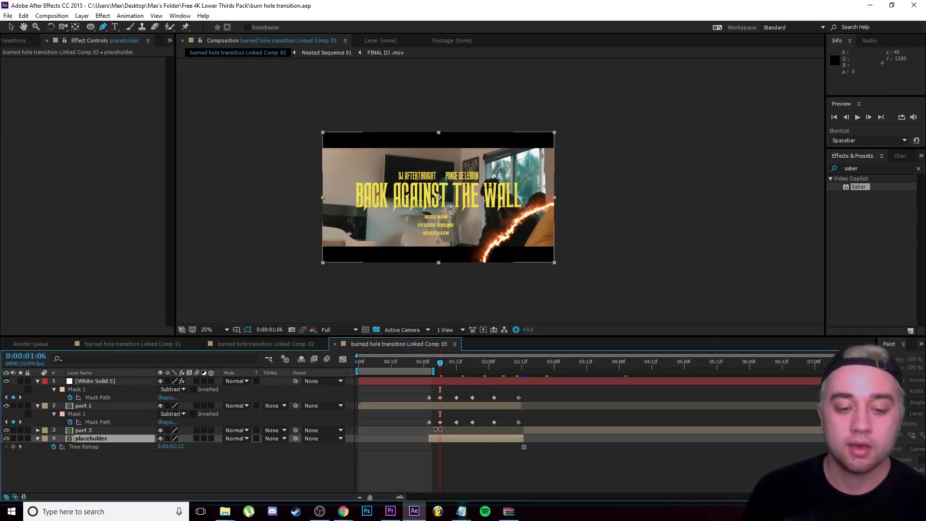
Switch to Premiere Pro and play the burn transition in Sequence 01 from 00:00:03:04, then scrub back to 00:00:03:14
left_click(391, 511)
left_click(294, 337)
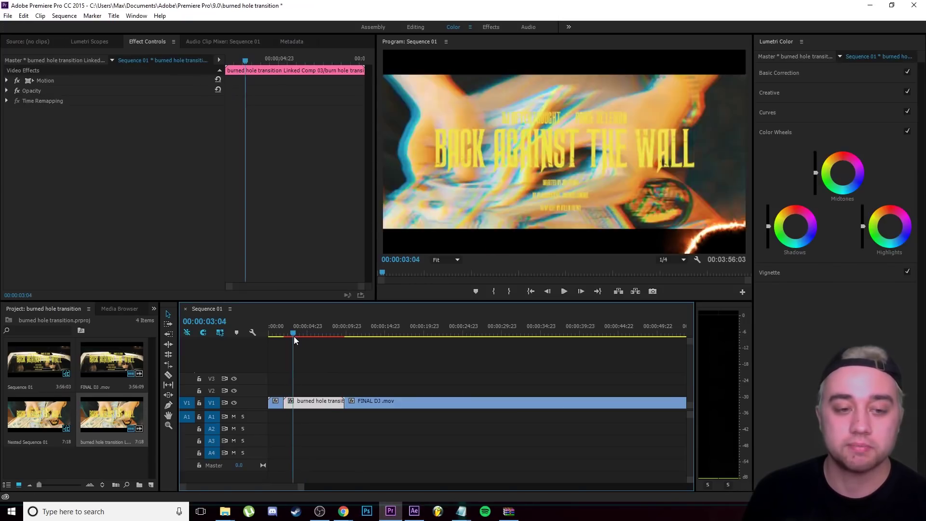
left_click(567, 291)
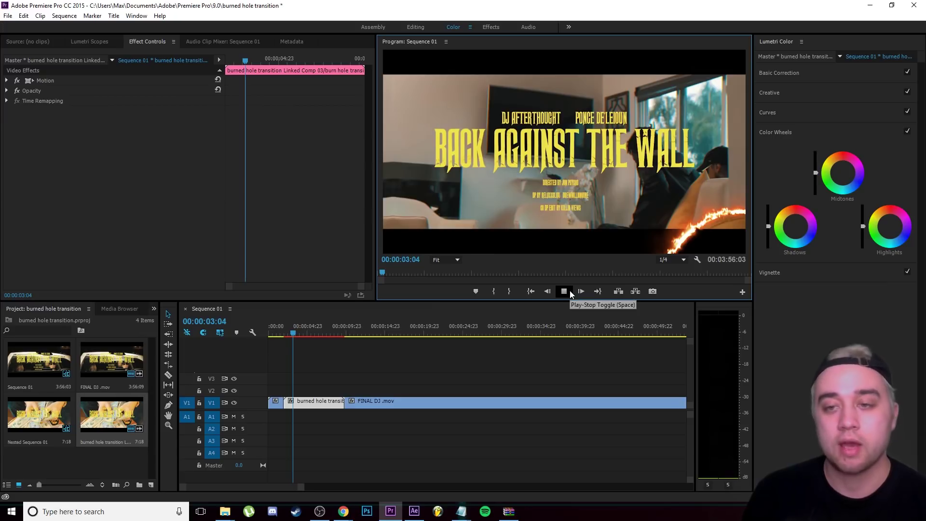
left_click(569, 290)
mouse_move(300, 334)
left_mouse_down()
mouse_move(309, 337)
mouse_move(297, 340)
left_mouse_up()
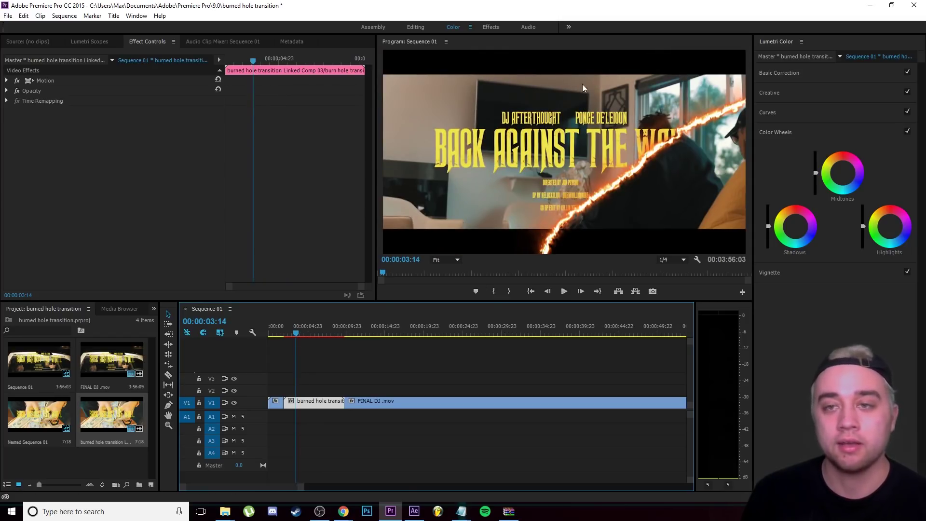
Find the Crop effect and apply it to the burned hole transition linked comp clip on V1
left_click(154, 312)
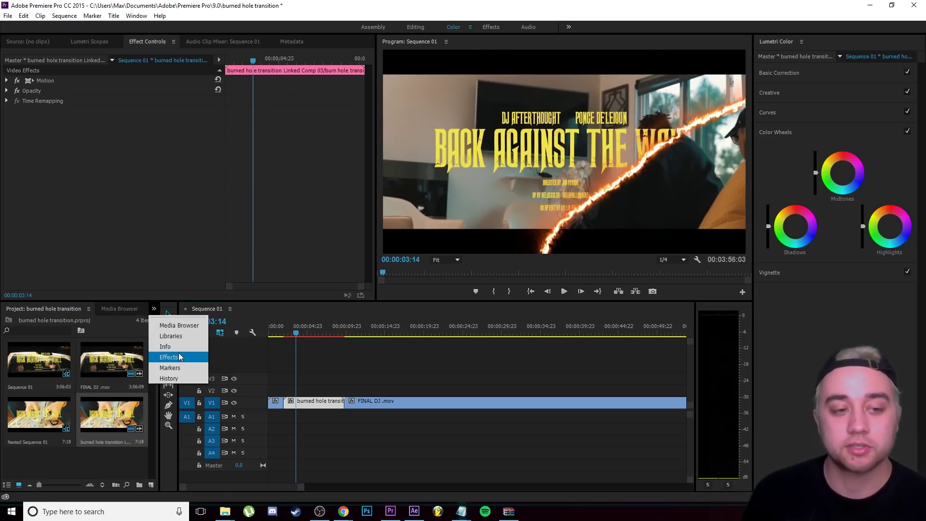
left_click(177, 355)
left_click(48, 321)
type("crop")
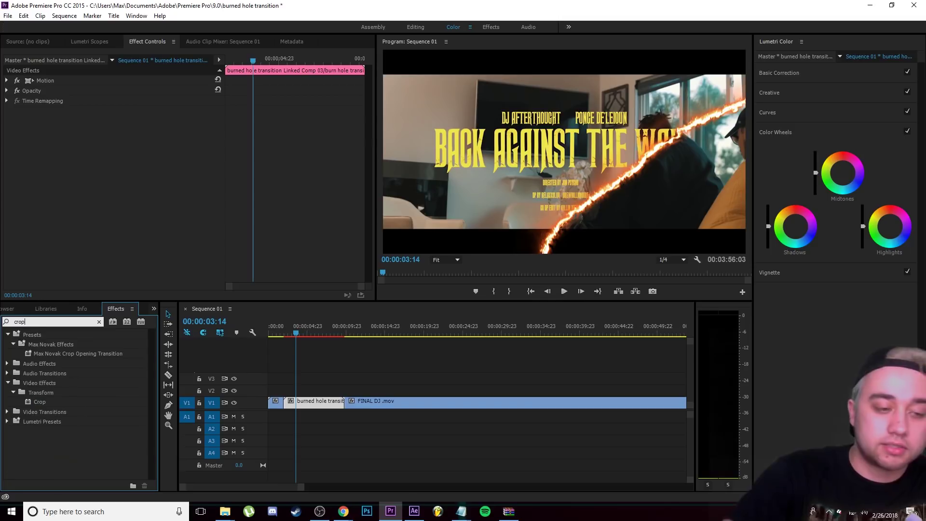
mouse_move(39, 401)
left_mouse_down()
mouse_move(314, 393)
mouse_move(313, 403)
left_mouse_up()
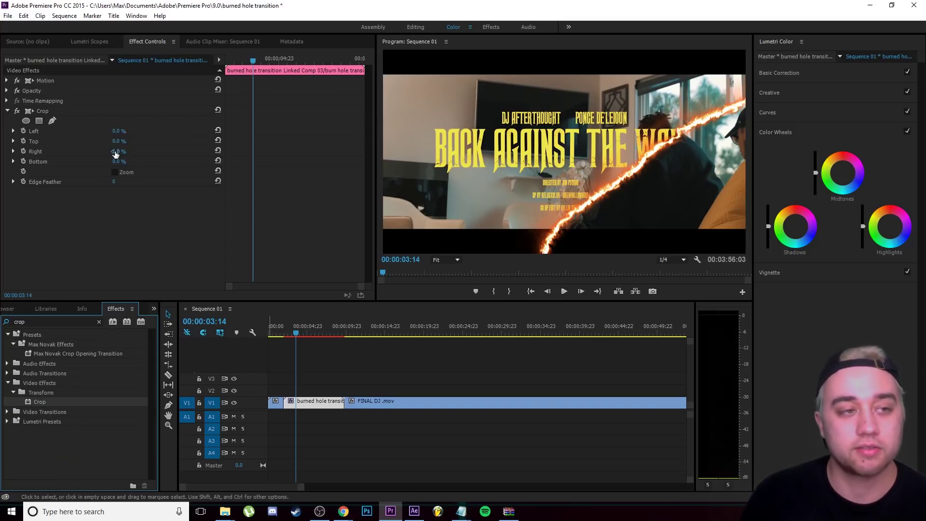
Set the clip's Crop values to 12% for Top and 12% for Bottom
left_click(125, 129)
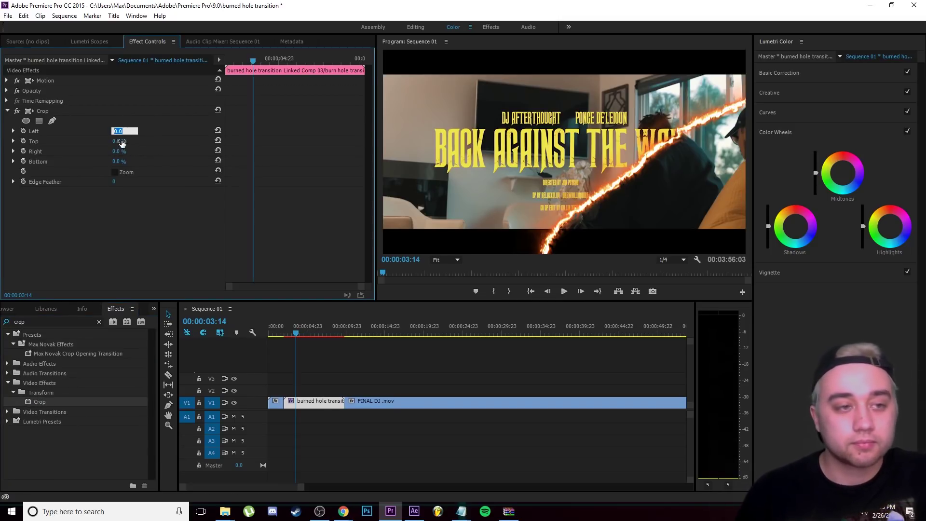
key("Tab")
key("Return")
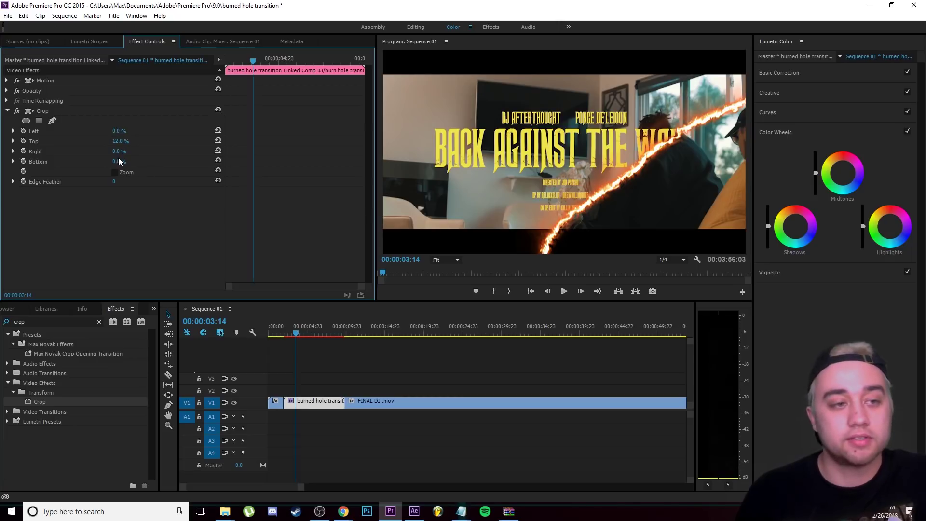
key("Return")
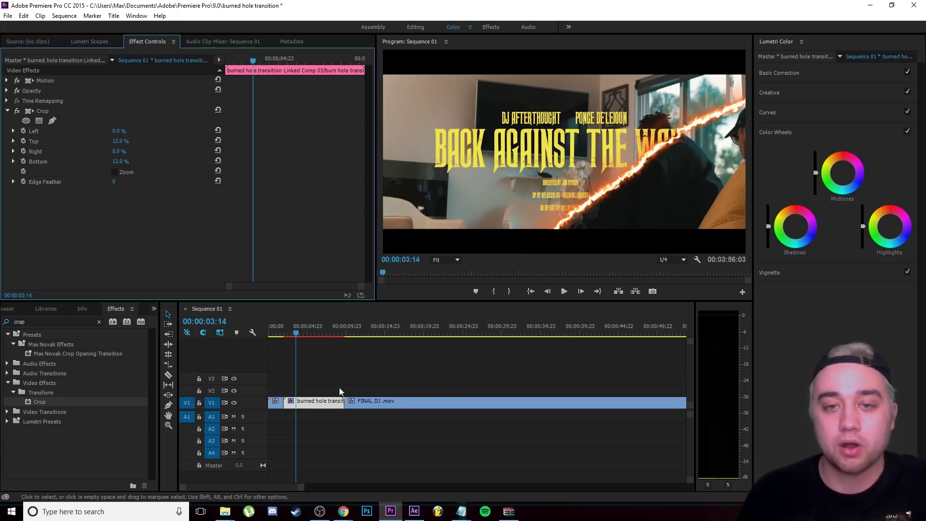
Play the cropped transition in the sequence, then replay it from about 00:00:02:17 to check the burn
left_click(564, 292)
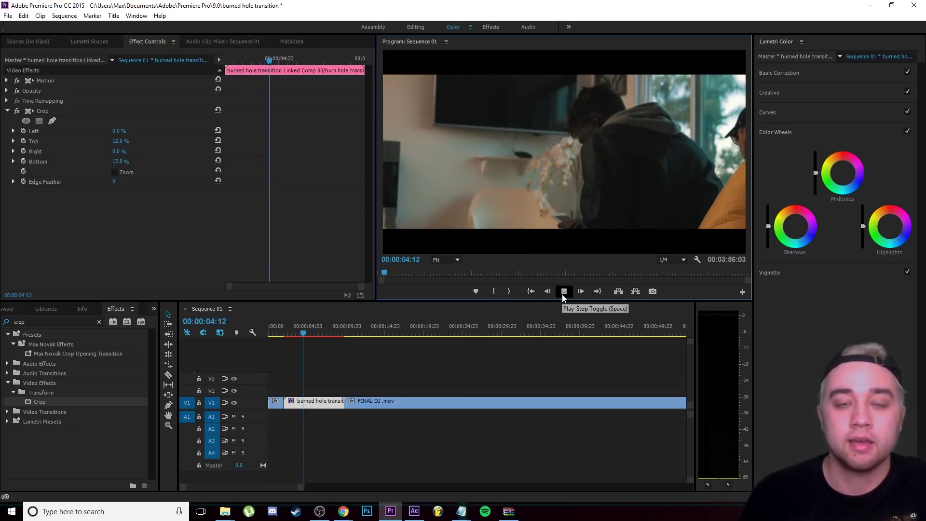
left_click(564, 292)
left_click_drag(322, 335, 291, 332)
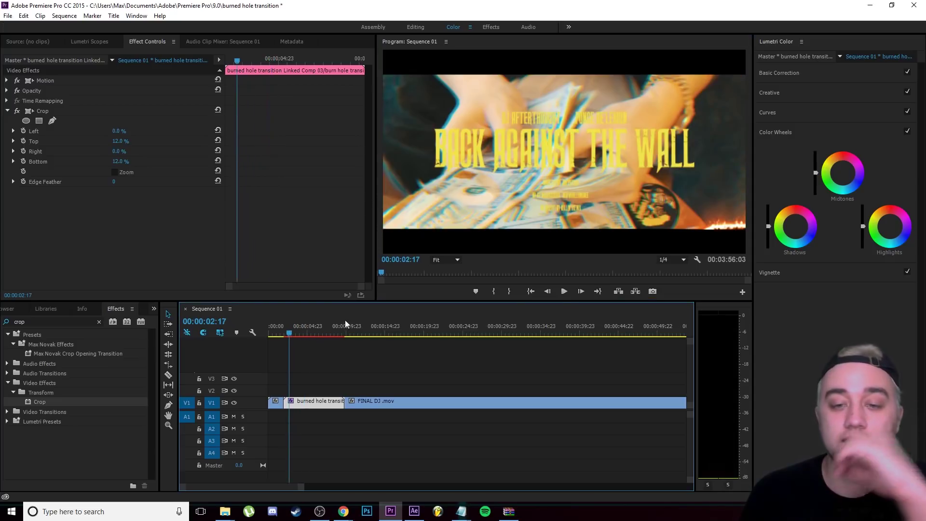
left_click(562, 293)
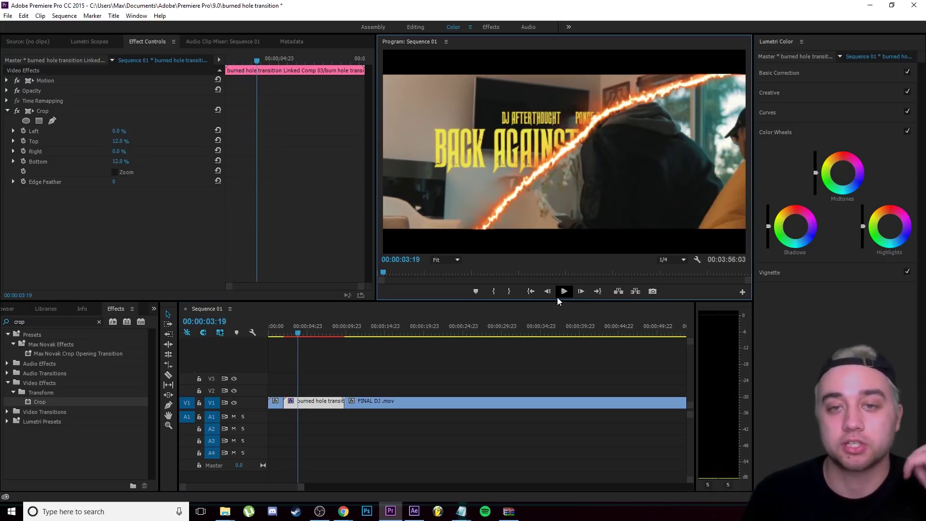
Switch to After Effects and try several Saber presets on White Solid 5, including Inferno and Core
left_click(406, 512)
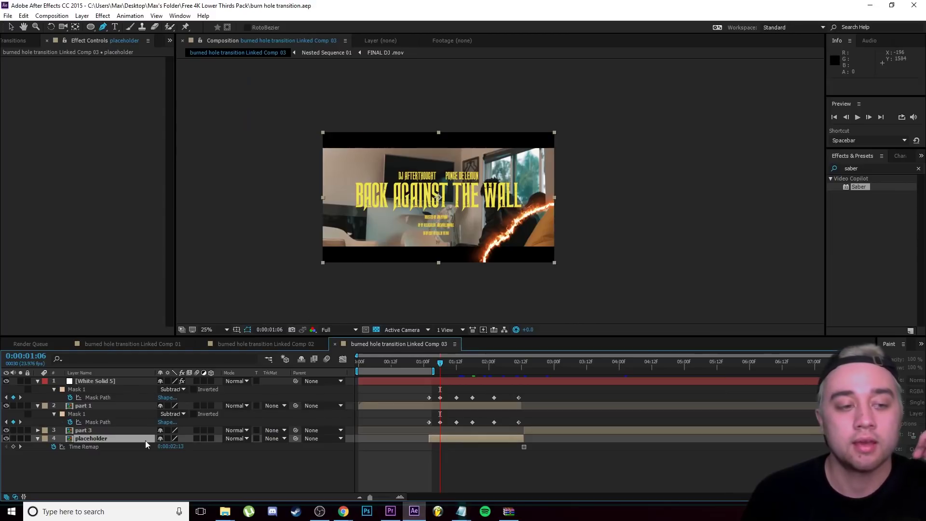
left_click(94, 381)
left_click(128, 69)
left_click(178, 77)
left_click(114, 72)
left_click(178, 246)
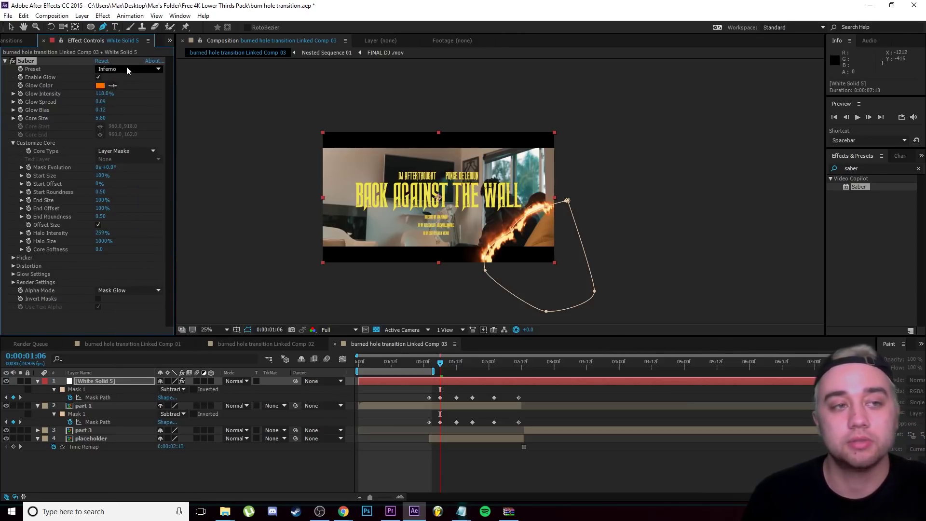
left_click(126, 68)
left_click(179, 320)
left_click(141, 69)
left_click(149, 401)
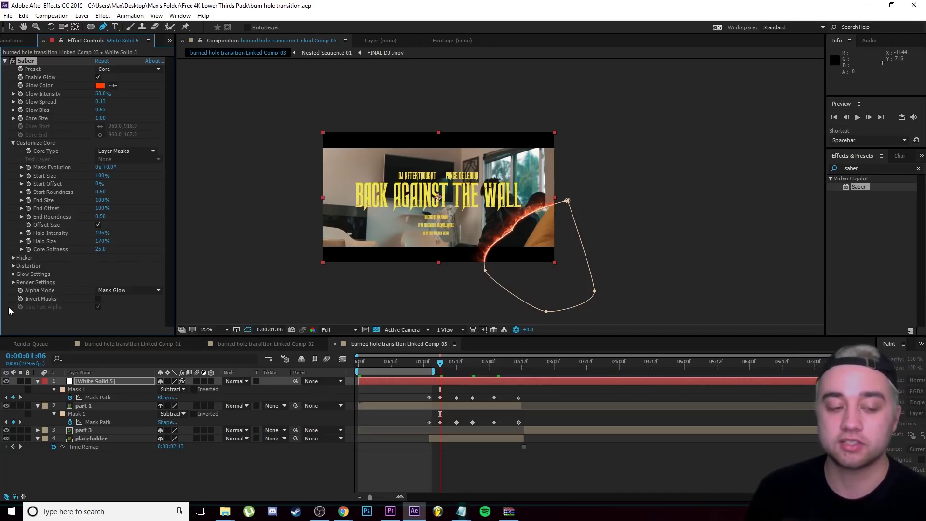
Delete the White Solid 5 layer and remove the mask from the part 1 layer
key("Delete")
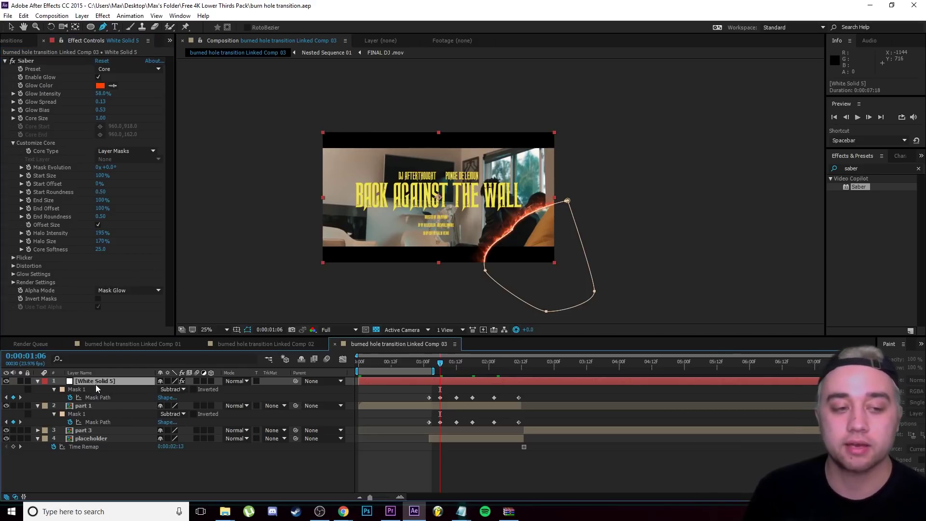
key("ctrl+z")
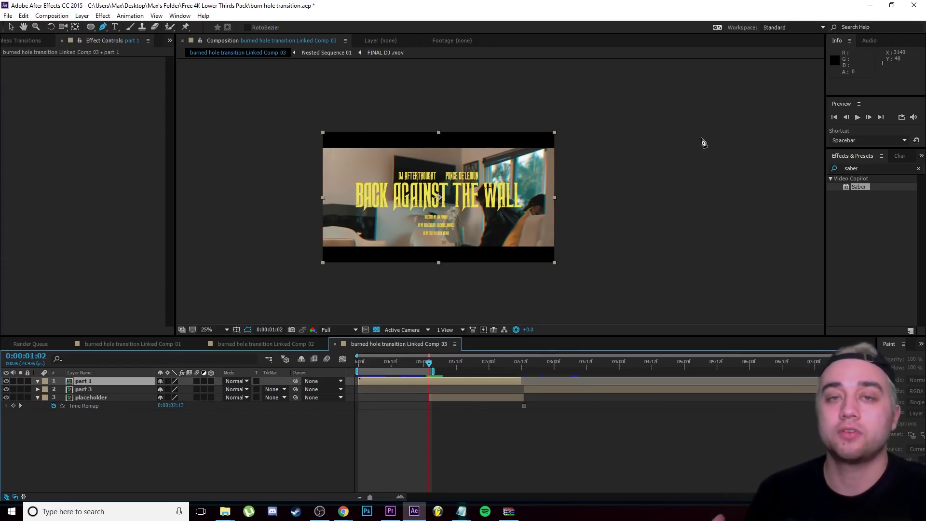
Search the effects for ecto and apply uni.Ecto to the part 1 layer
left_click(872, 168)
type("ecto")
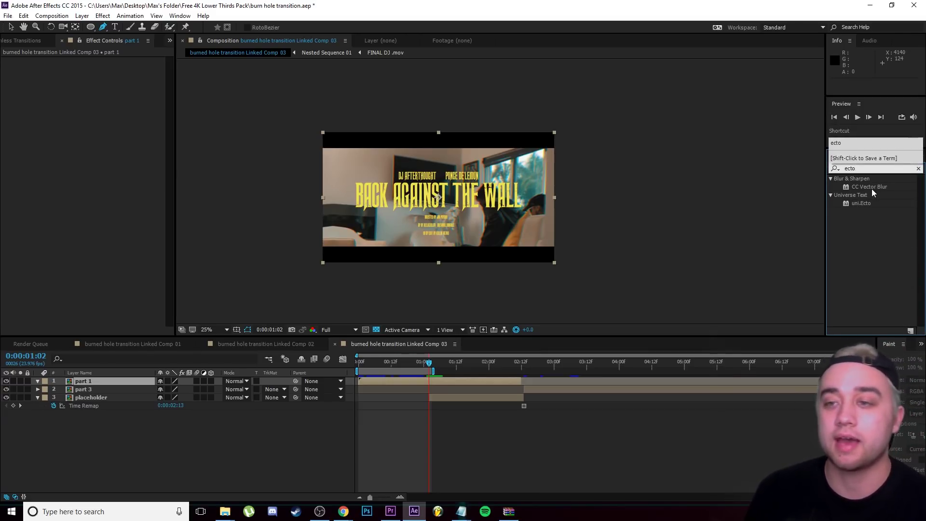
left_click_drag(863, 203, 96, 382)
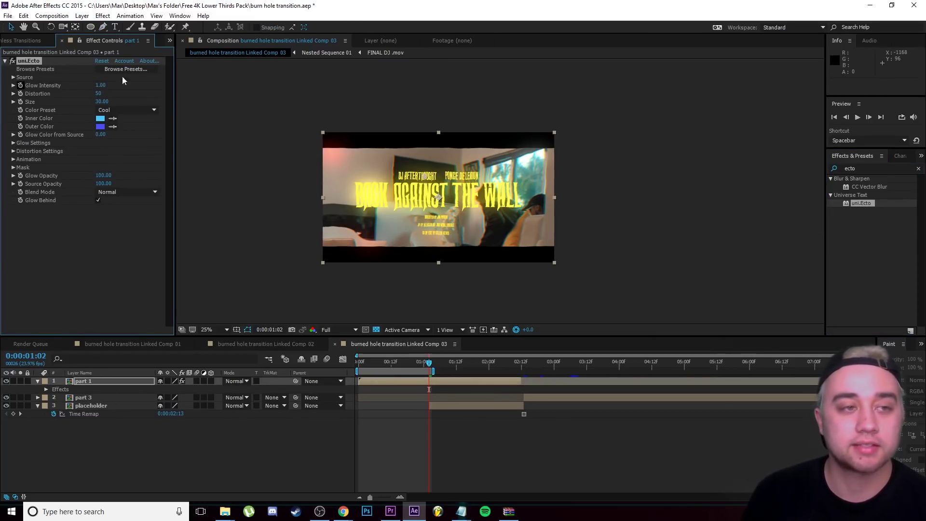
Draw a closed, rounded Pen mask on part 1 around the lower-right corner of the frame
left_click(103, 27)
left_click(570, 217)
left_click(514, 250)
left_click(487, 292)
left_click(524, 313)
left_click(567, 301)
left_click(576, 240)
left_click(573, 227)
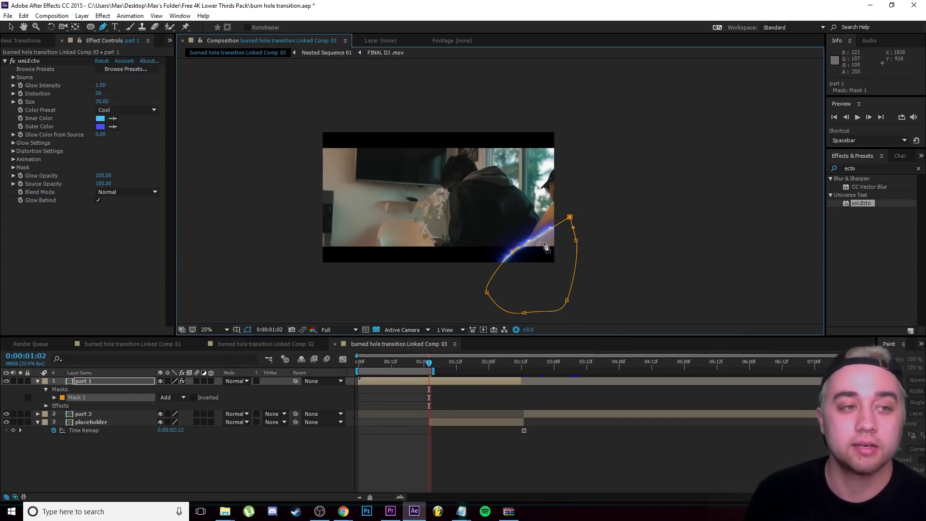
Set the Ecto Color Preset to Warm and change Mask 1 on part 1 to Subtract
left_click(144, 110)
left_click(135, 128)
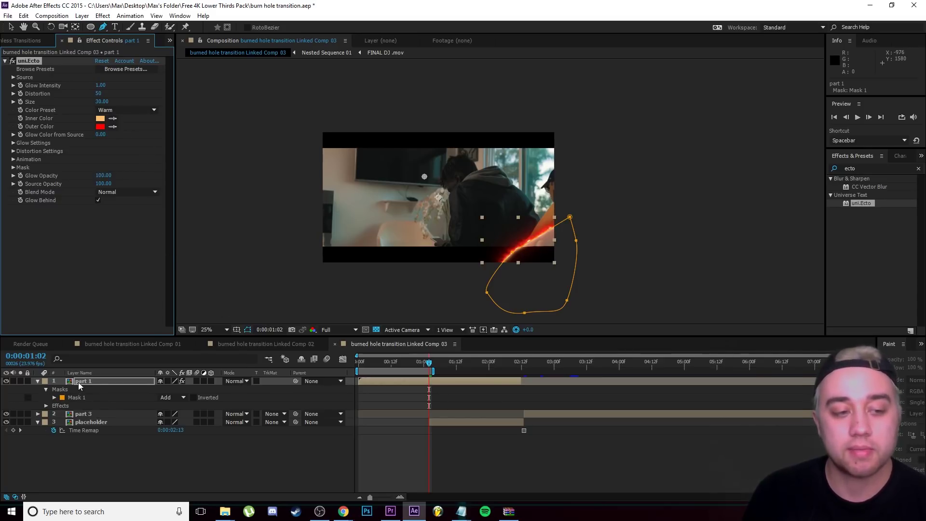
left_click(54, 397)
left_click(170, 397)
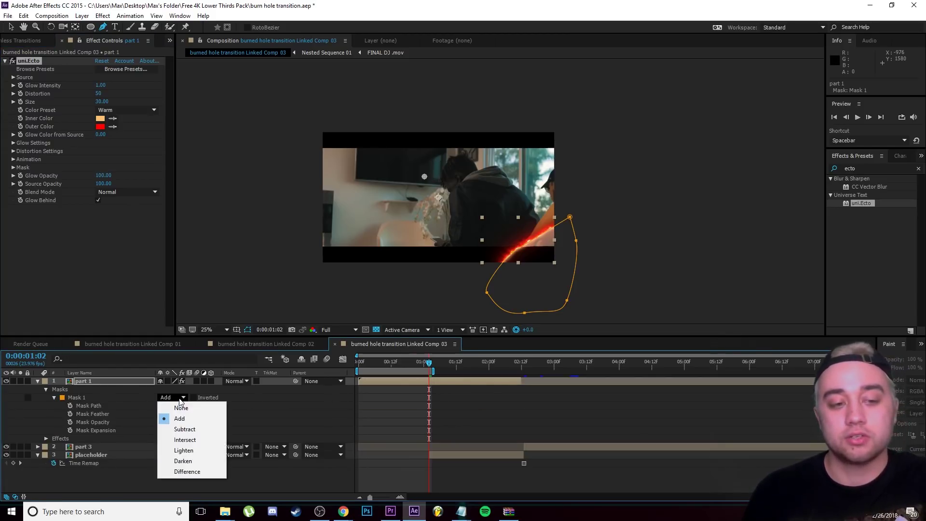
left_click(184, 429)
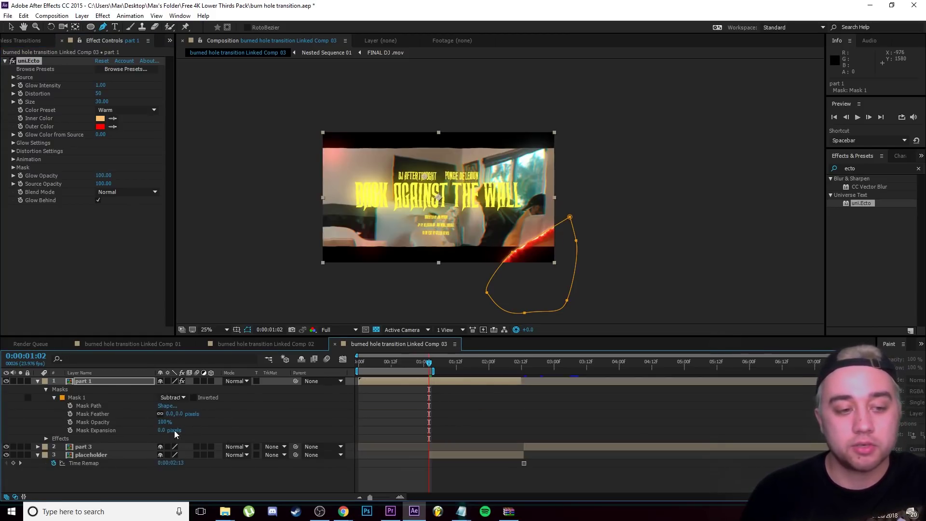
Keyframe Mask 1's Mask Expansion from 0 pixels at 0:00:01:02 to 1000 pixels at 0:00:02:09
left_click(70, 430)
left_click_drag(429, 363, 533, 377)
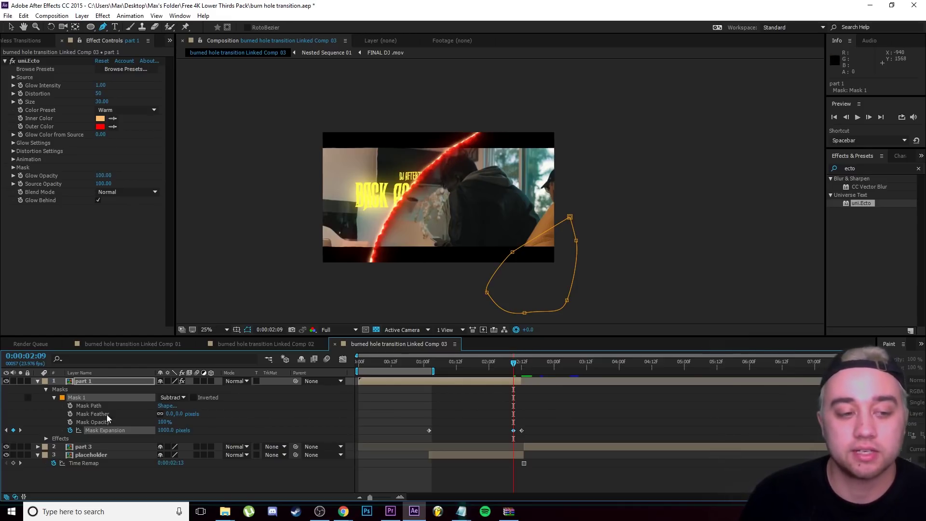
Keyframe Mask 1's path from 0:00:01:02, reshape the mask at 0:00:02:10, and preview the animation
left_click_drag(512, 363, 430, 364)
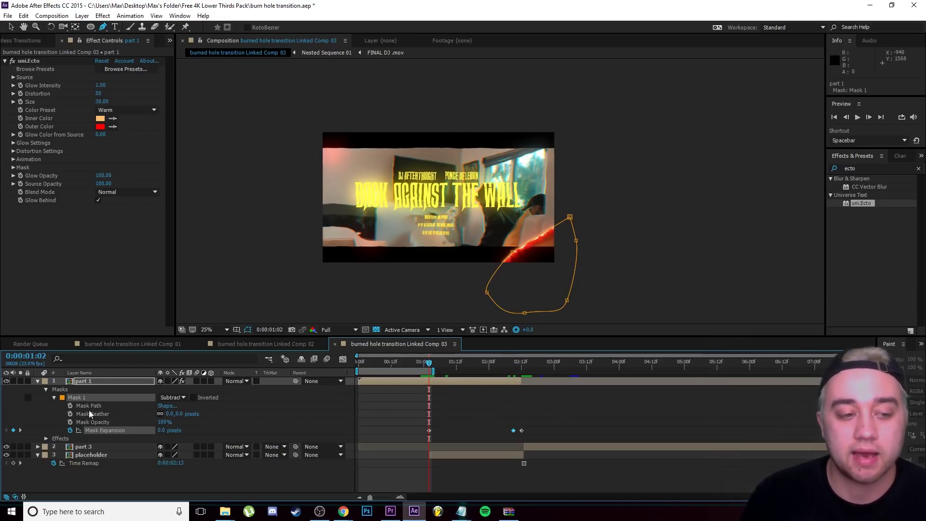
left_click(70, 406)
key("space")
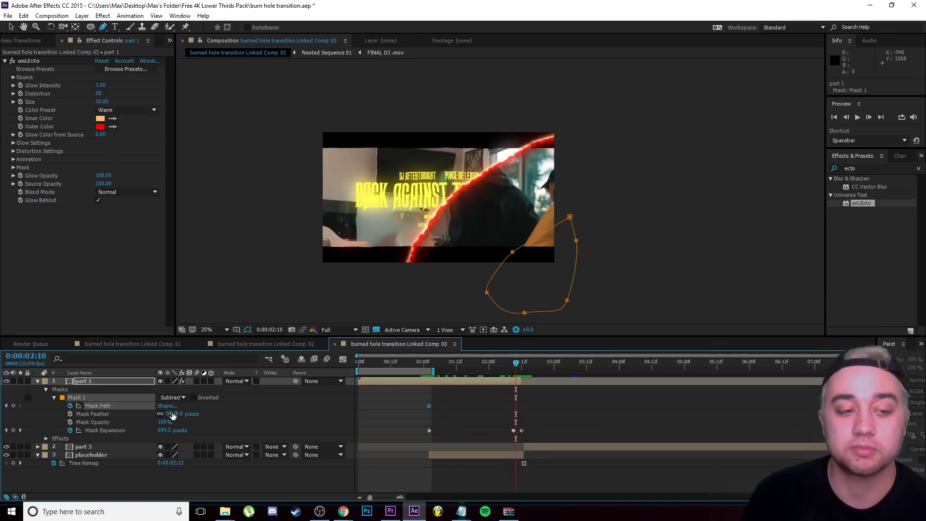
left_click_drag(512, 253, 510, 254)
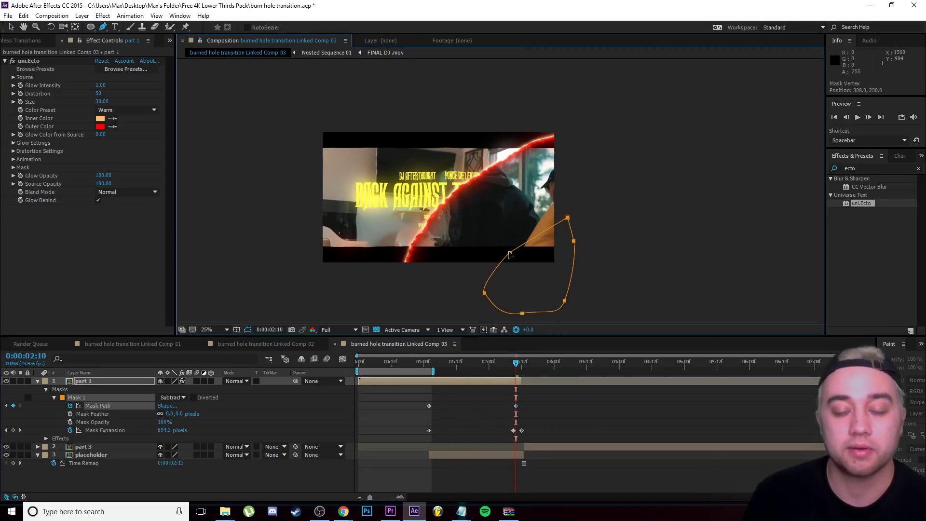
key("space")
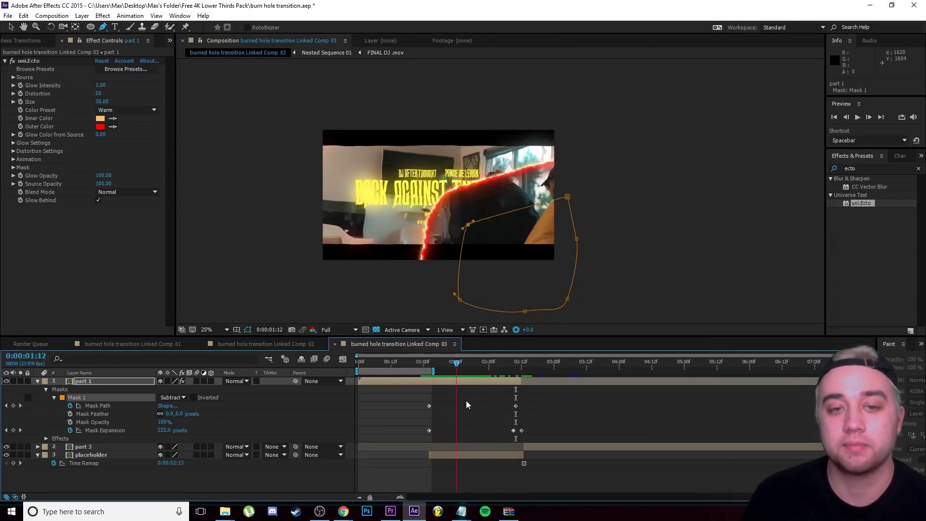
left_click(117, 483)
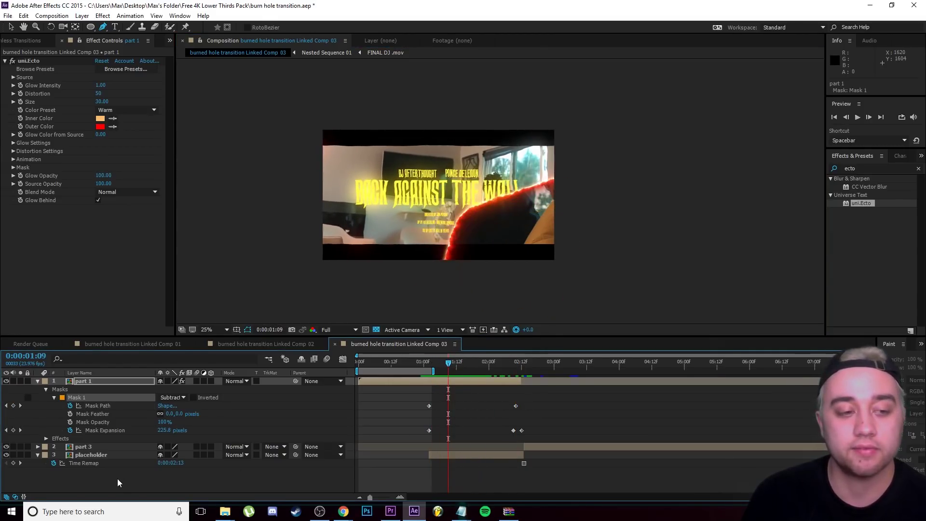
Select the part 1 layer and expand the Glow Settings of its Ecto effect
left_click(84, 380)
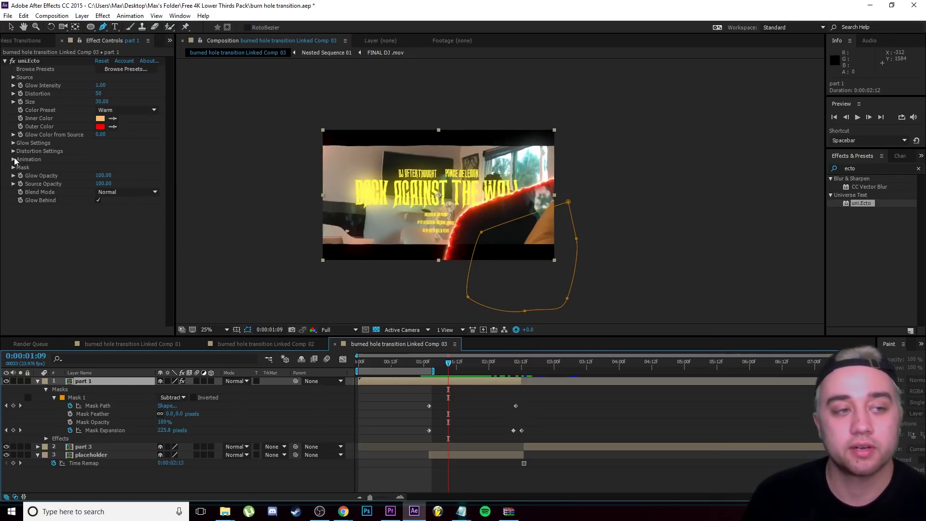
left_click(11, 181)
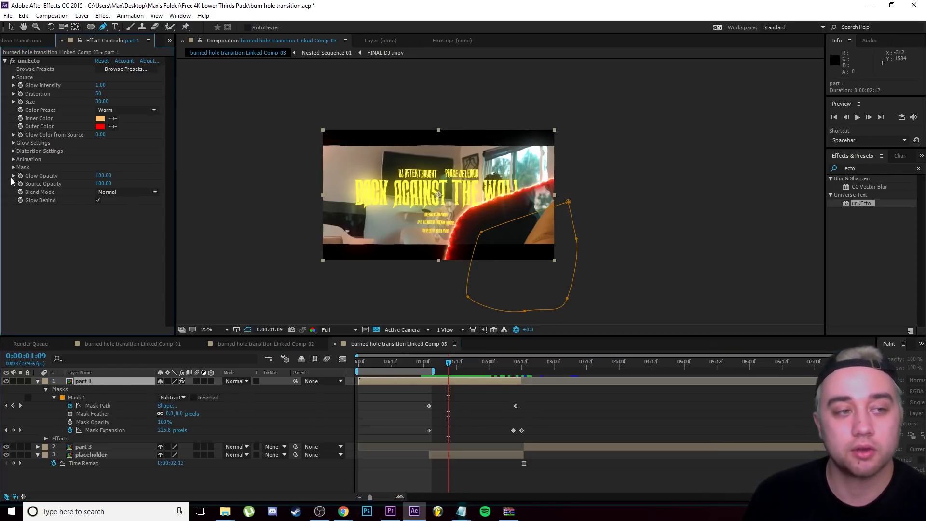
left_click(13, 143)
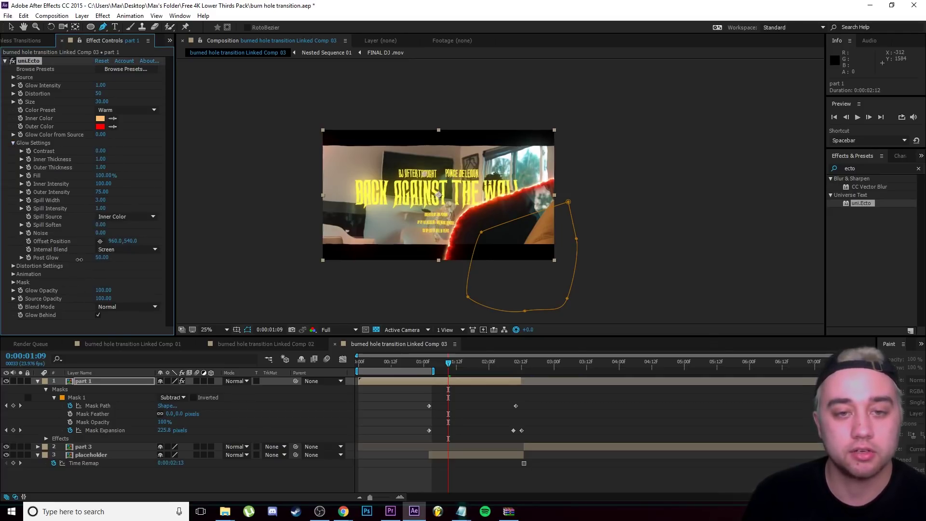